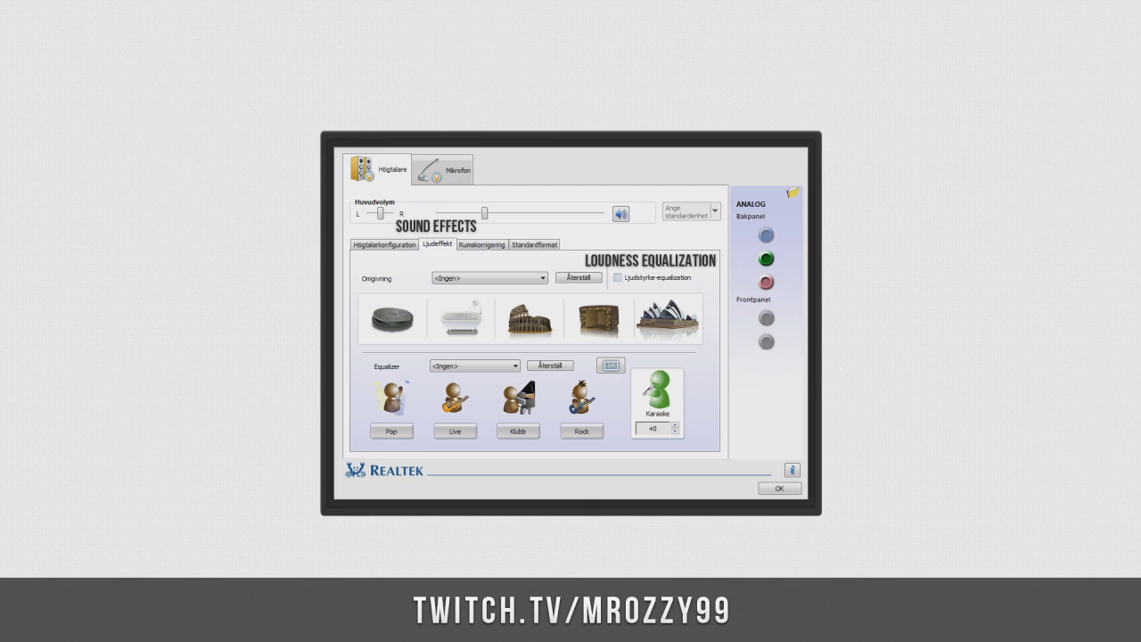
Step: Enable loudness equalization (Ljudstyrke-equalization) in the speaker's sound effects and display the graphic equalizer's band sliders
left_click(383, 243)
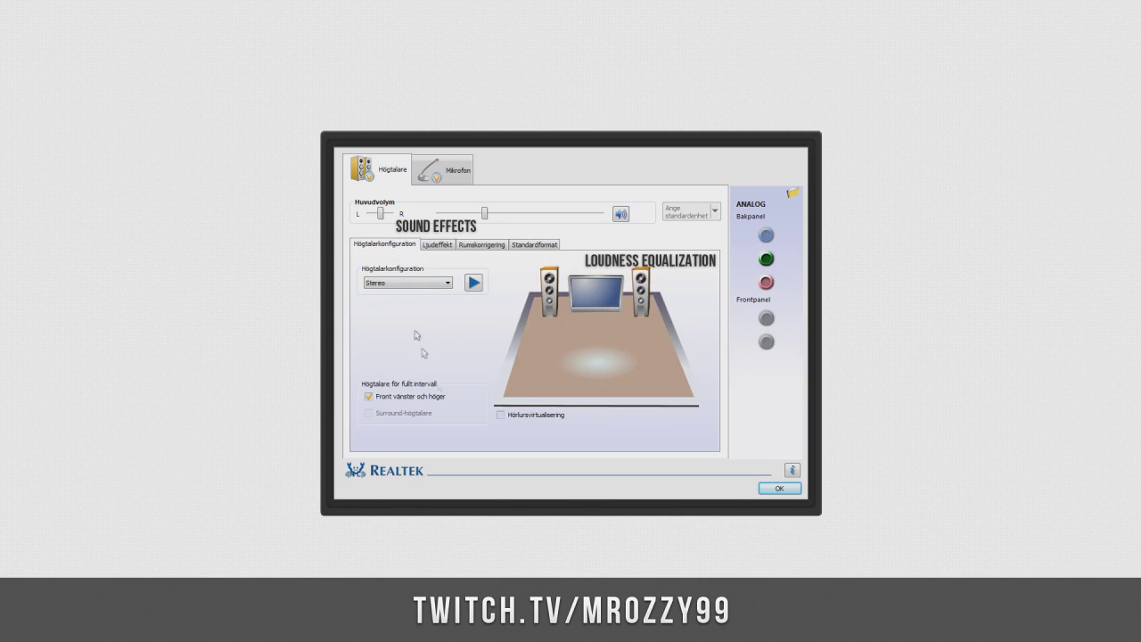
left_click(434, 246)
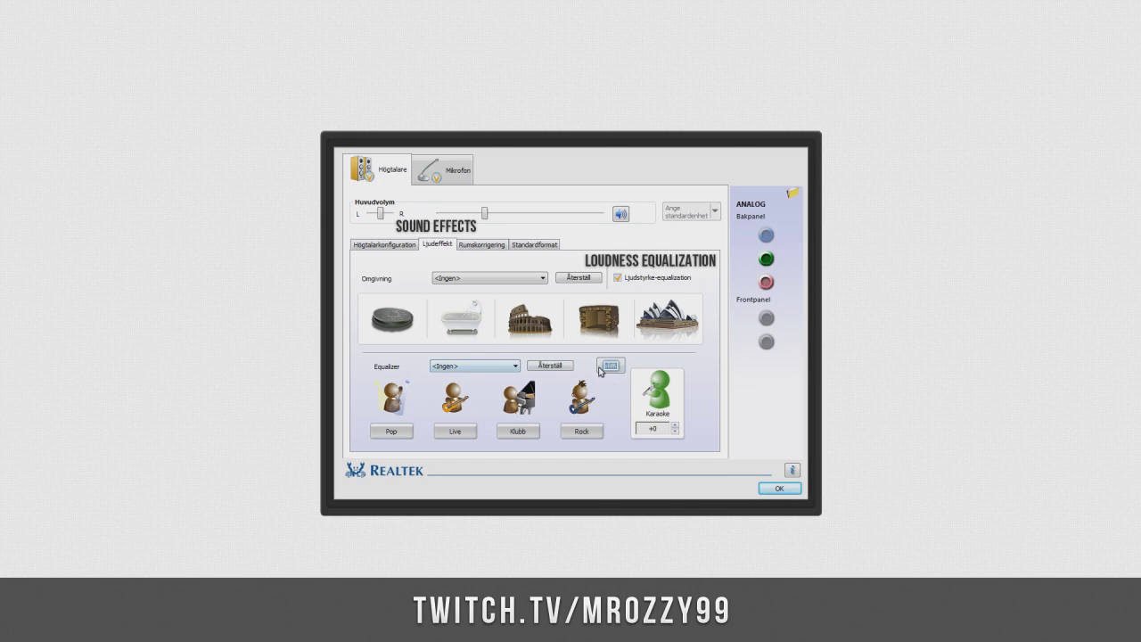
left_click(617, 276)
left_click(611, 366)
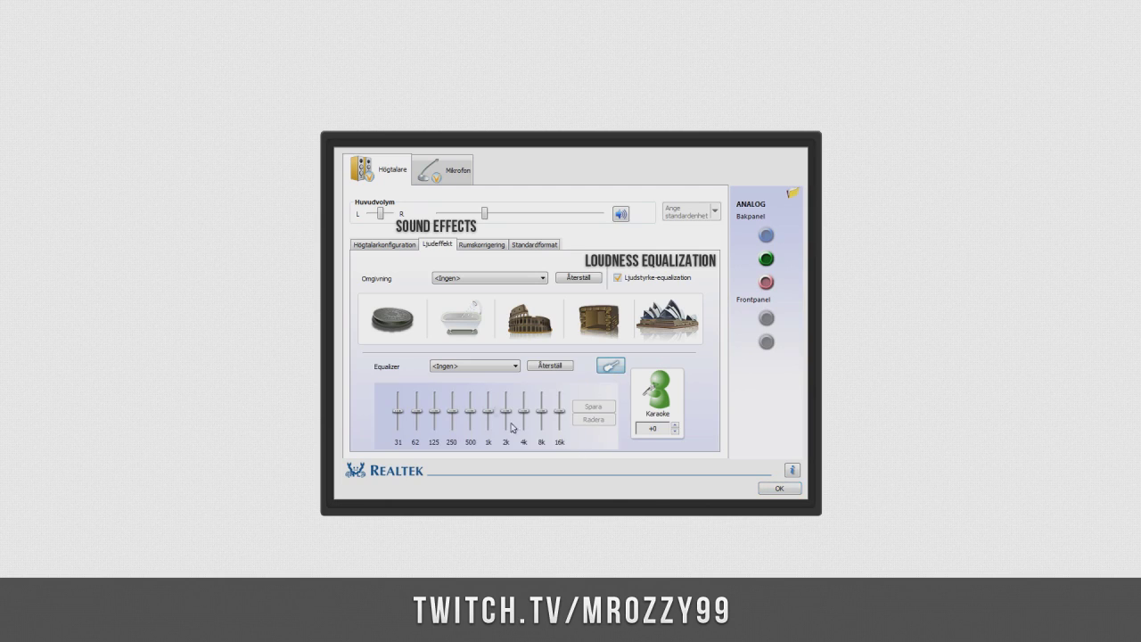
Step: Lower the equalizer's 31, 62, 125 and 250 bands to near their minimum
left_click(464, 366)
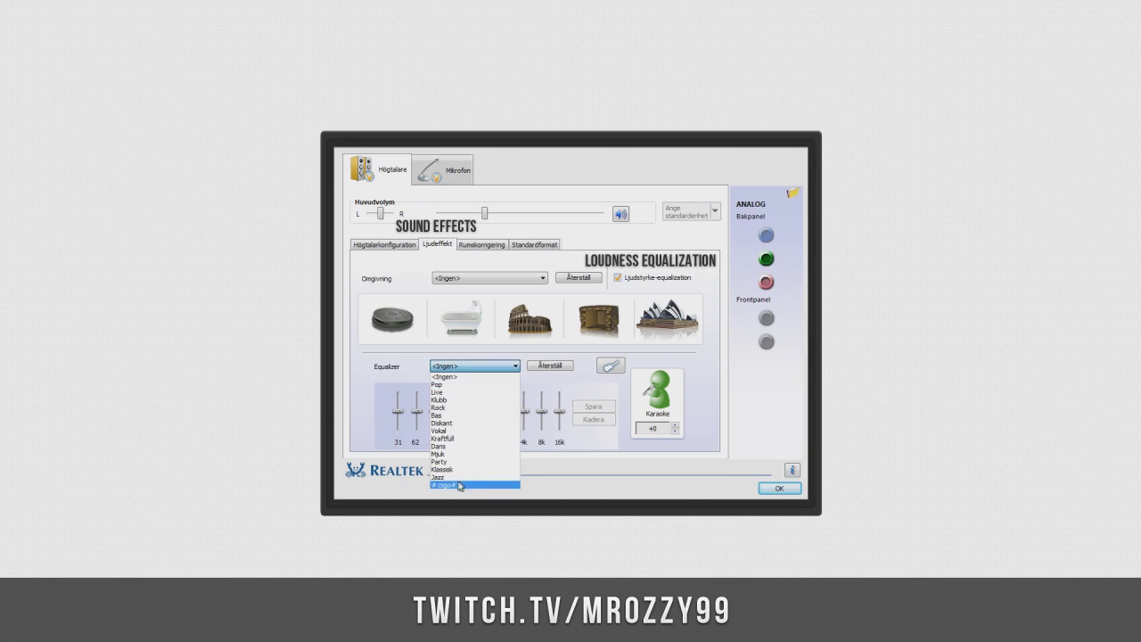
left_click(613, 453)
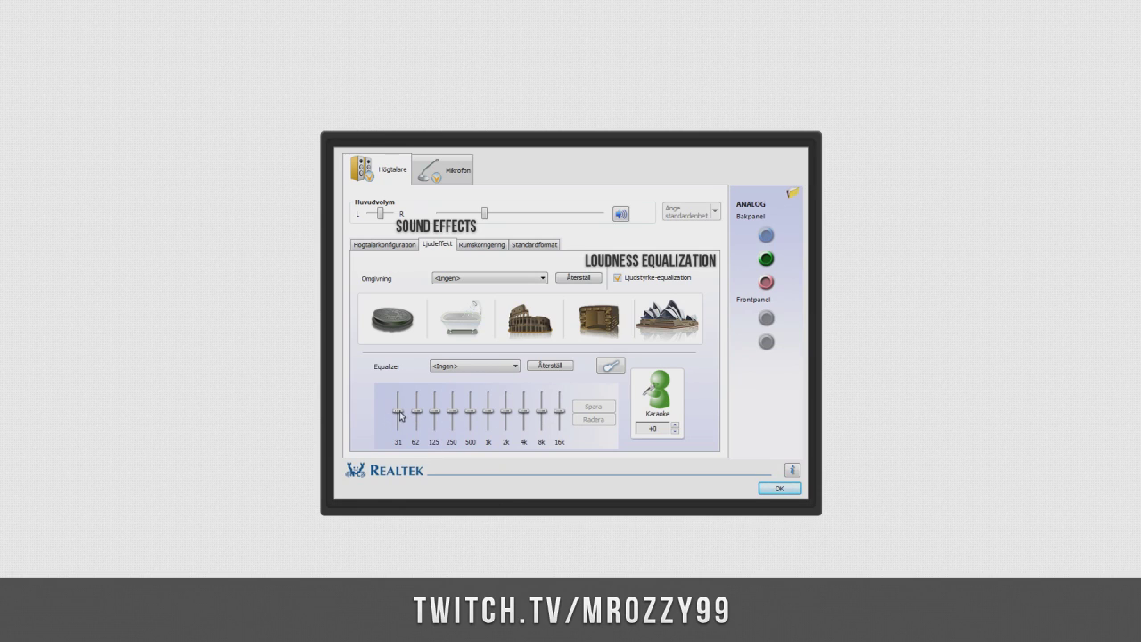
left_click_drag(398, 411, 452, 431)
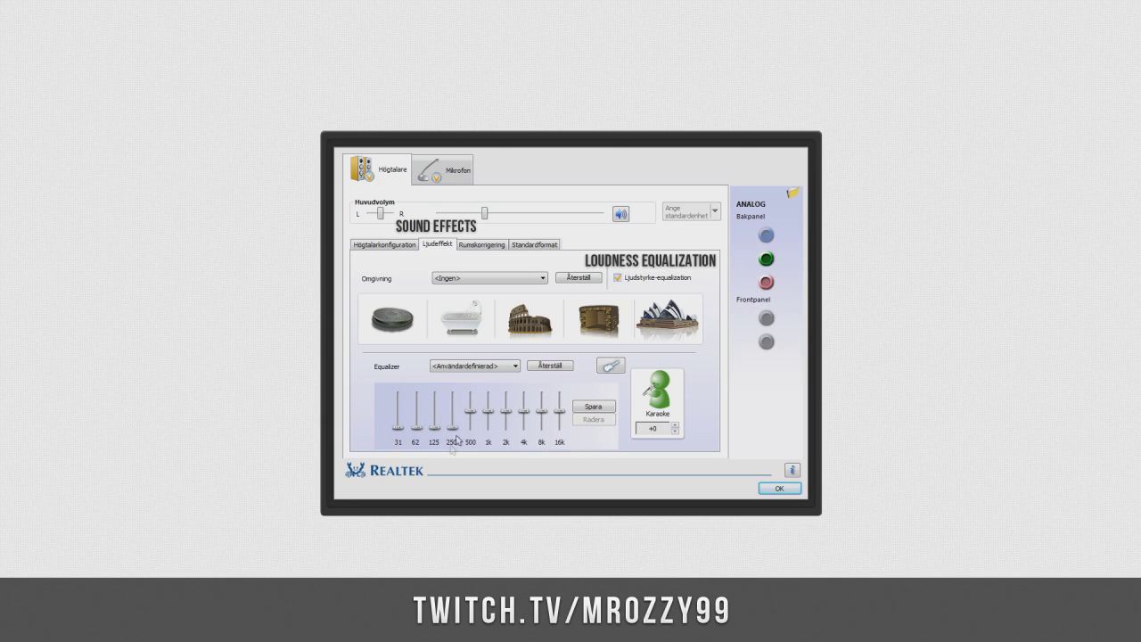
left_click(487, 370)
left_click(486, 364)
left_click_drag(472, 415, 508, 409)
Step: Apply the saved # csgo#1 preset to the equalizer
left_click(473, 361)
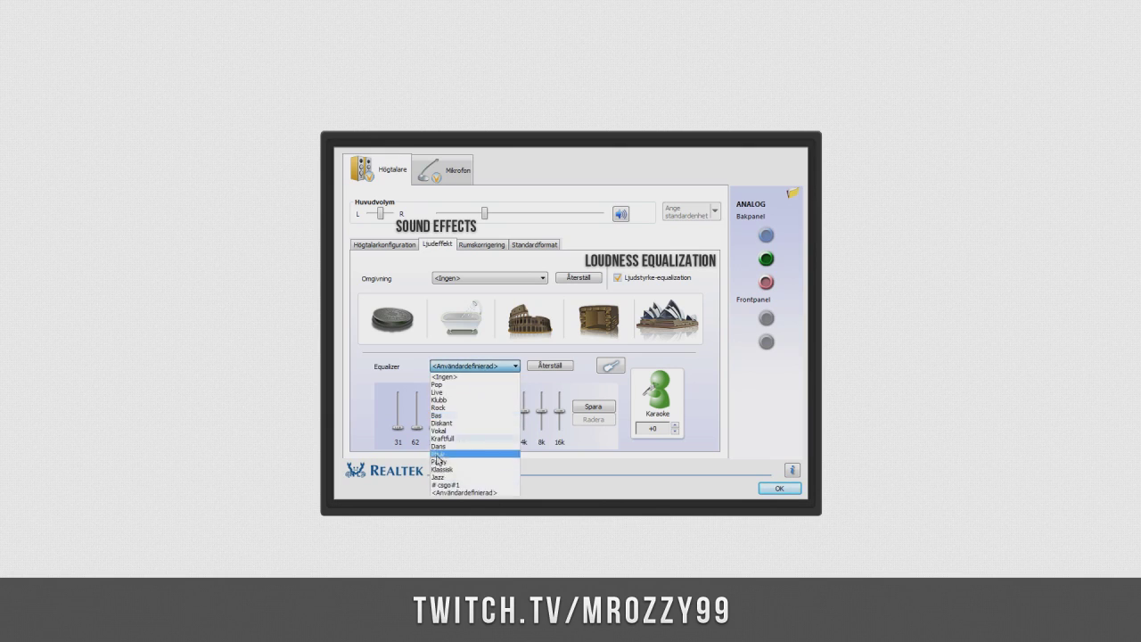
left_click(454, 491)
left_click(481, 367)
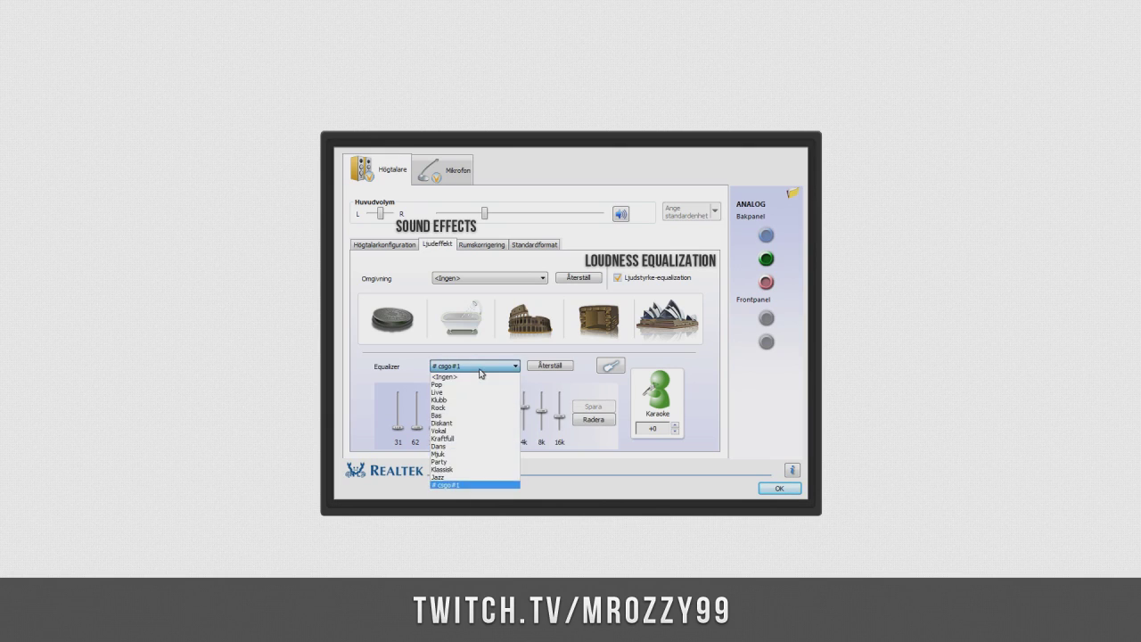
left_click(479, 367)
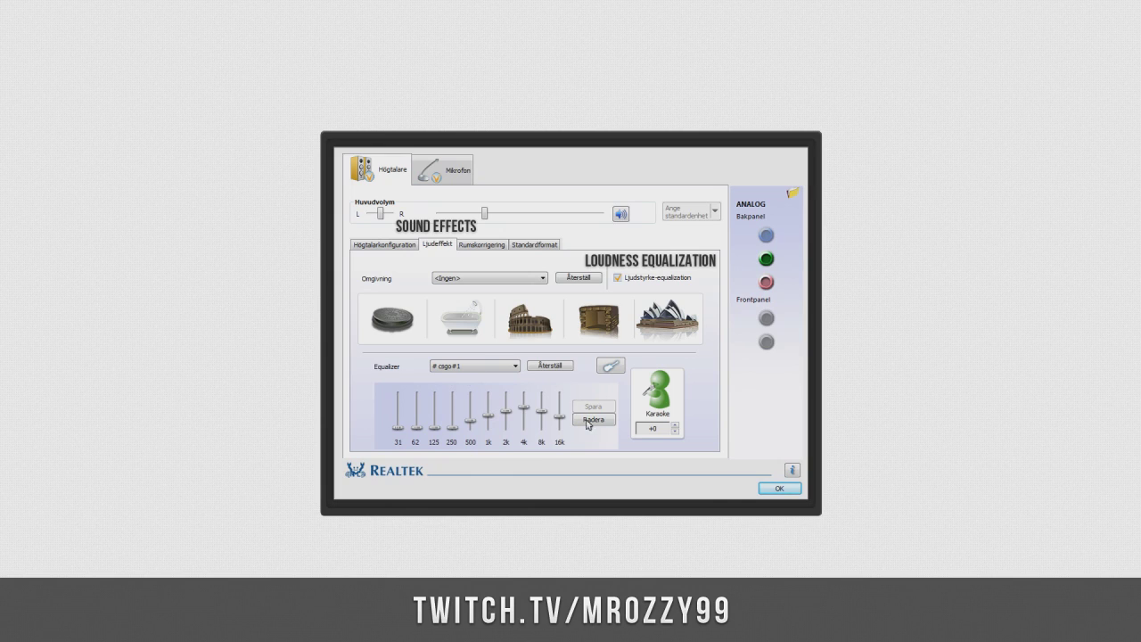
Step: Shape a custom equalizer curve from <Ingen> with 62 slightly raised and 125 and 250 lowered, and open the preset save dialog without saving
left_click(473, 365)
left_click(473, 372)
left_click_drag(452, 410, 416, 404)
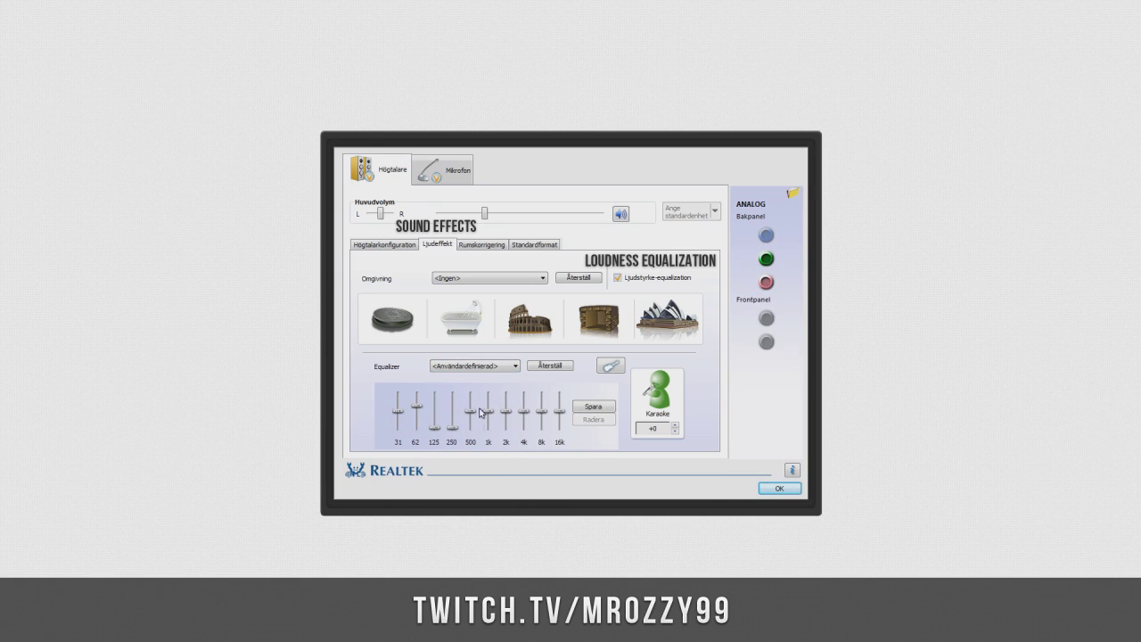
left_click_drag(523, 411, 488, 398)
left_click(594, 407)
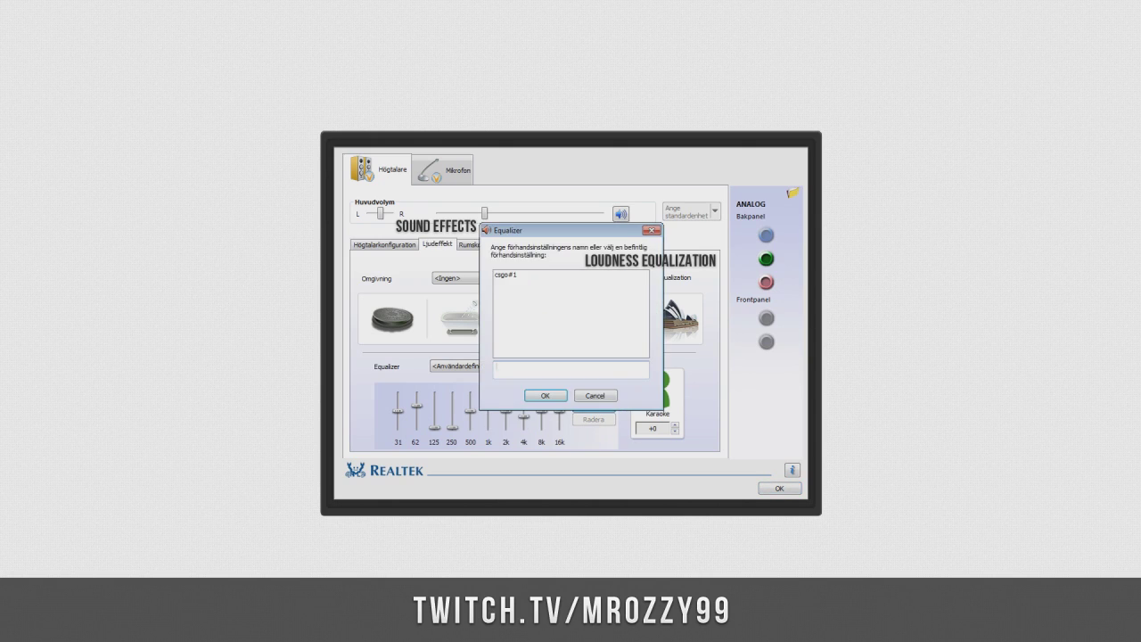
left_click(581, 397)
Step: Switch the equalizer from the user-defined curve back to the # csgo#1 preset
left_click(475, 367)
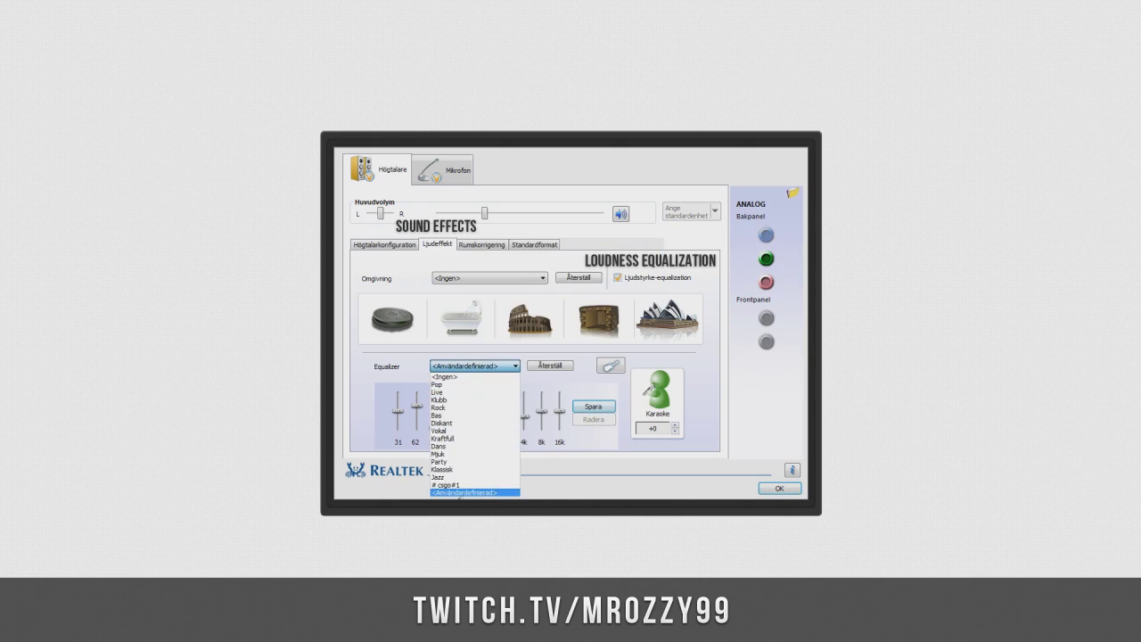
left_click(464, 493)
left_click(475, 367)
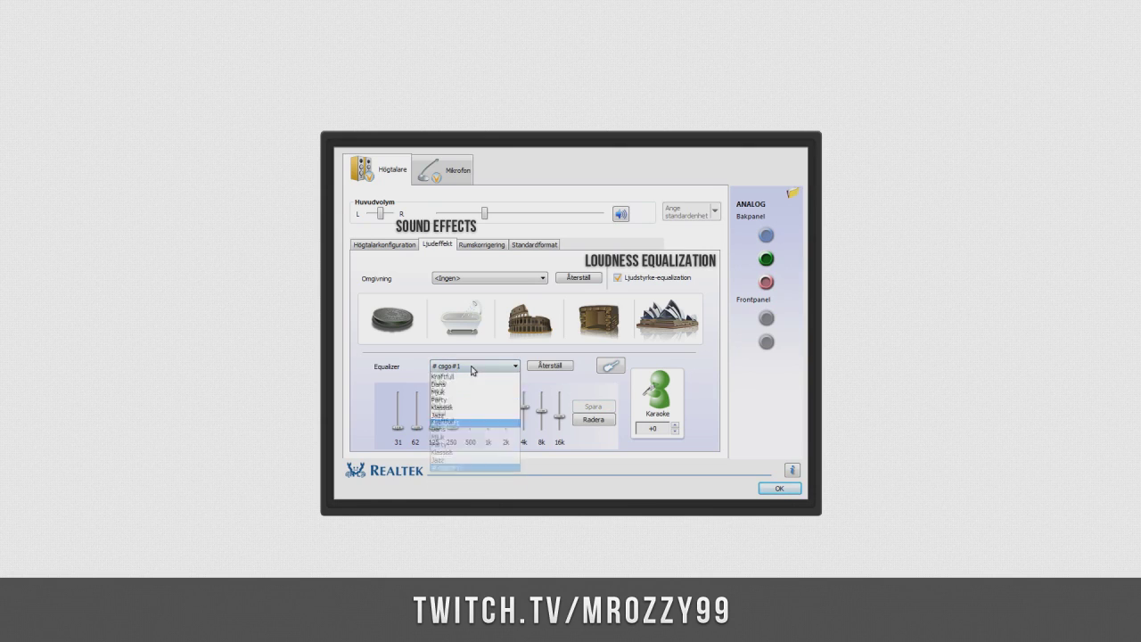
left_click(461, 453)
left_click(400, 440)
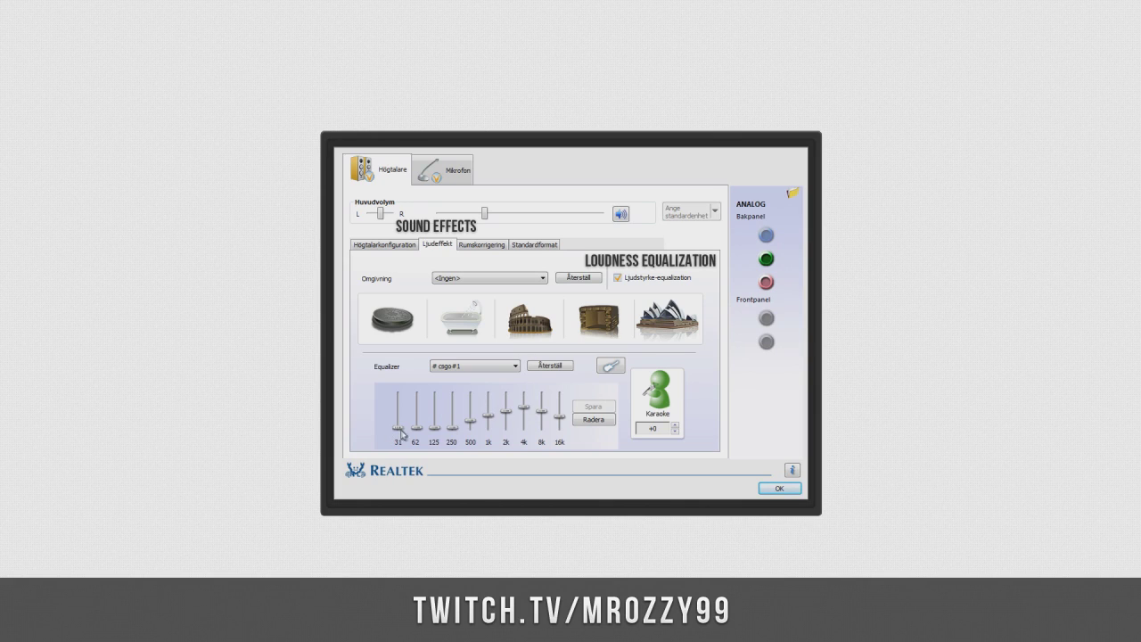
mouse_move(399, 428)
left_mouse_down()
mouse_move(398, 414)
mouse_move(400, 432)
left_mouse_up()
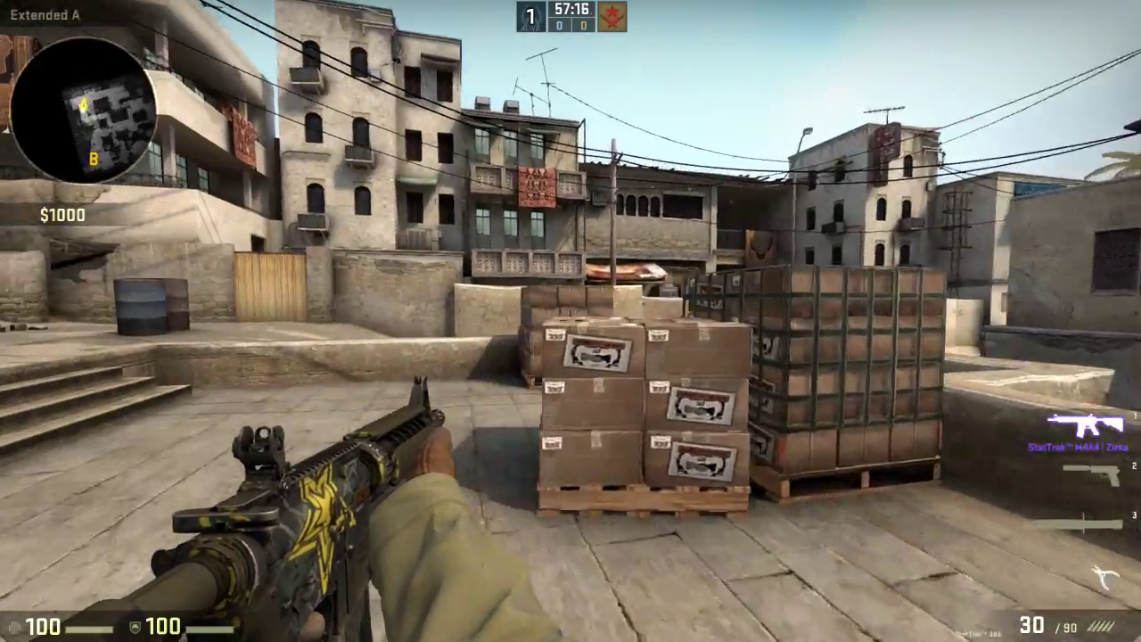
key("w")
key("space")
key("w")
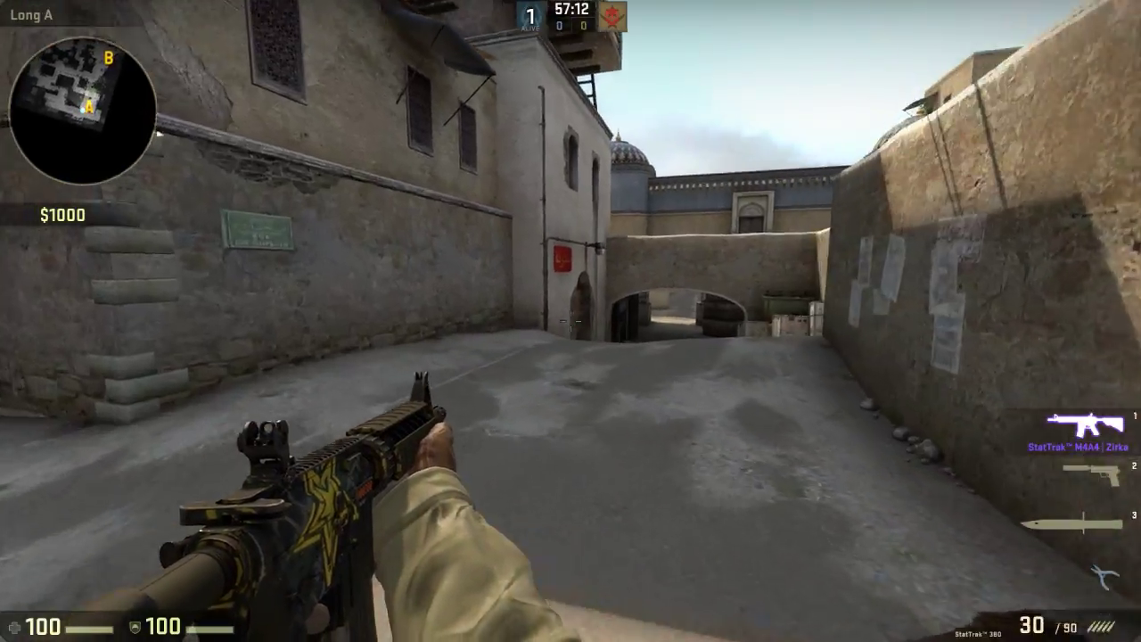
key("w")
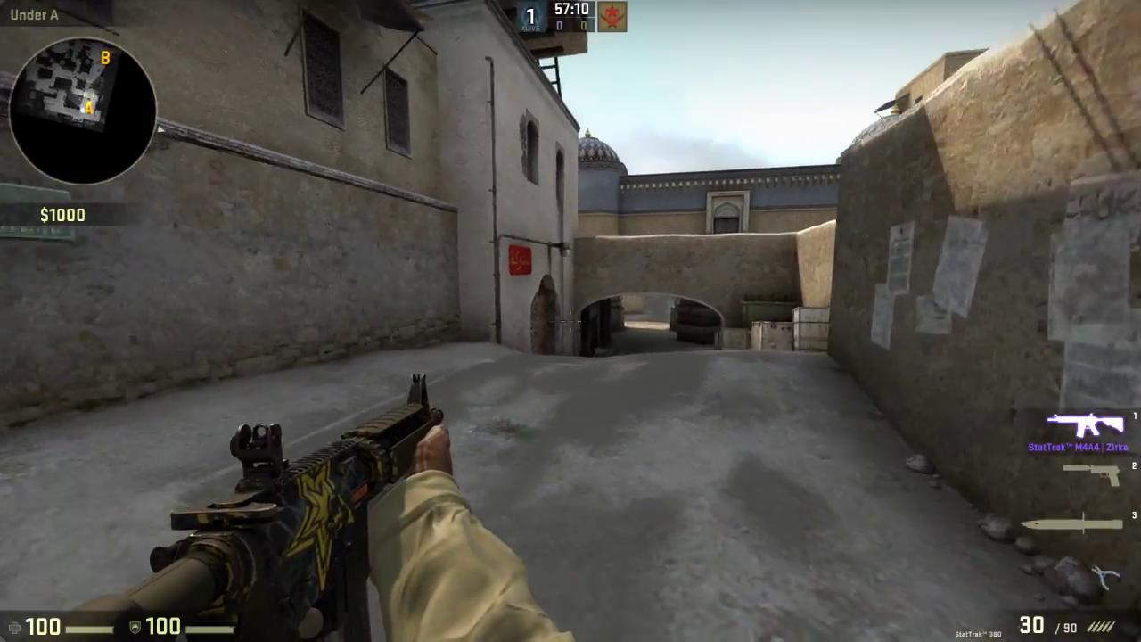
key("w")
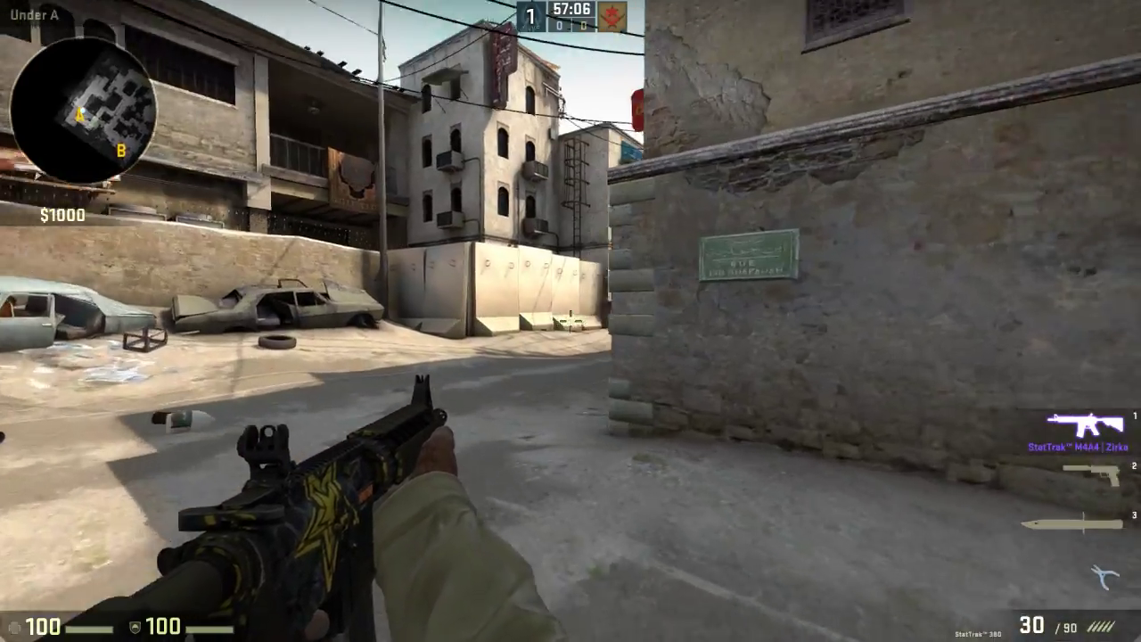
key("w")
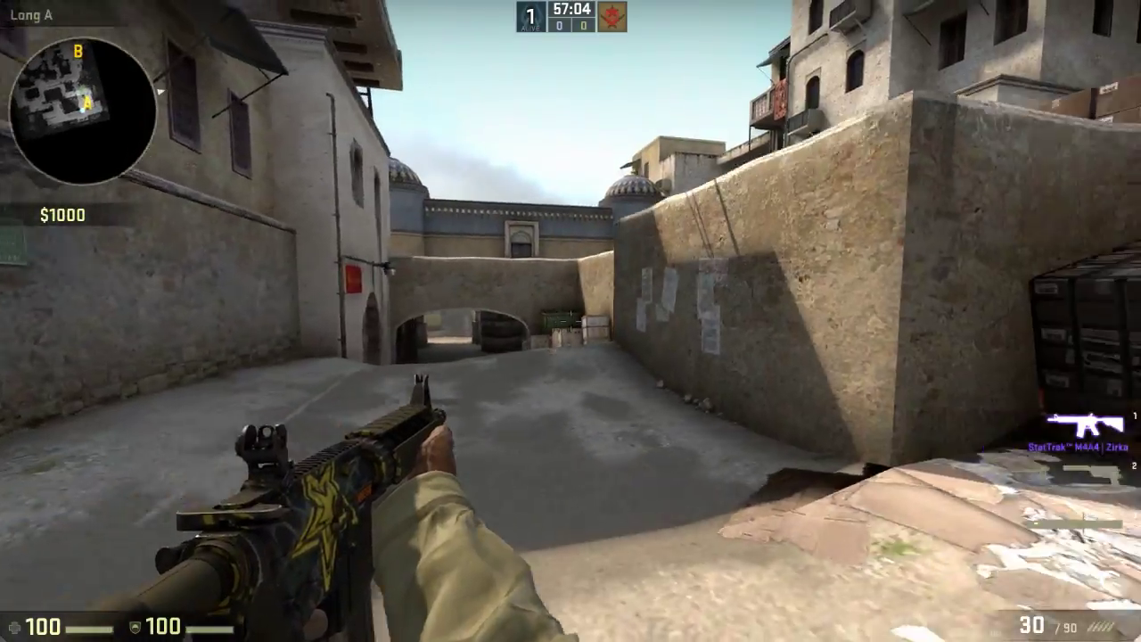
key("w")
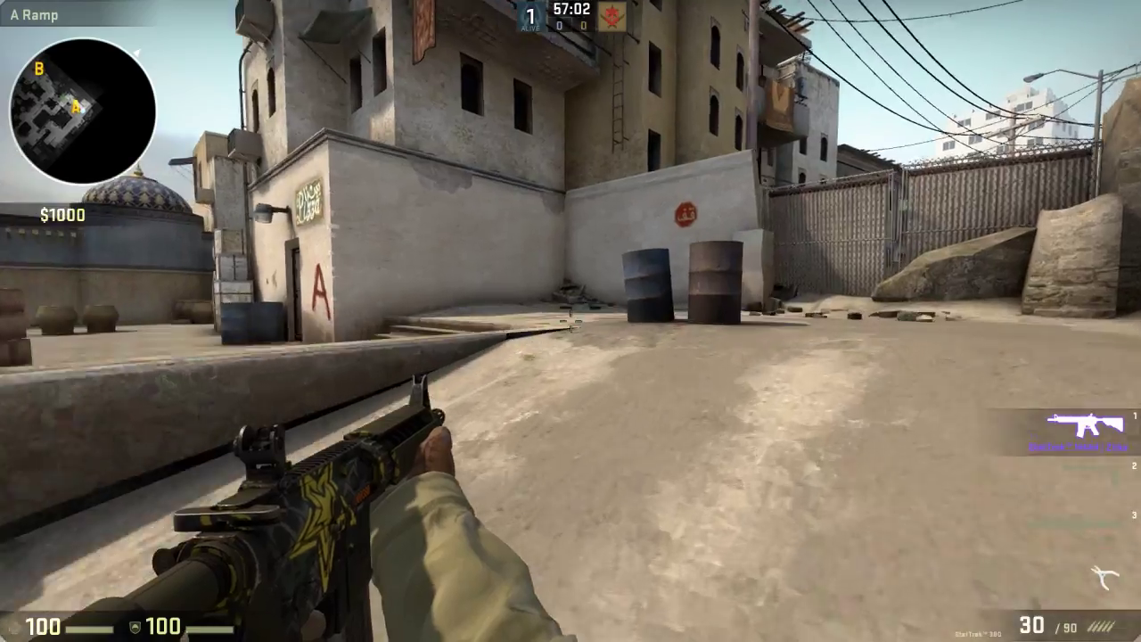
key("w")
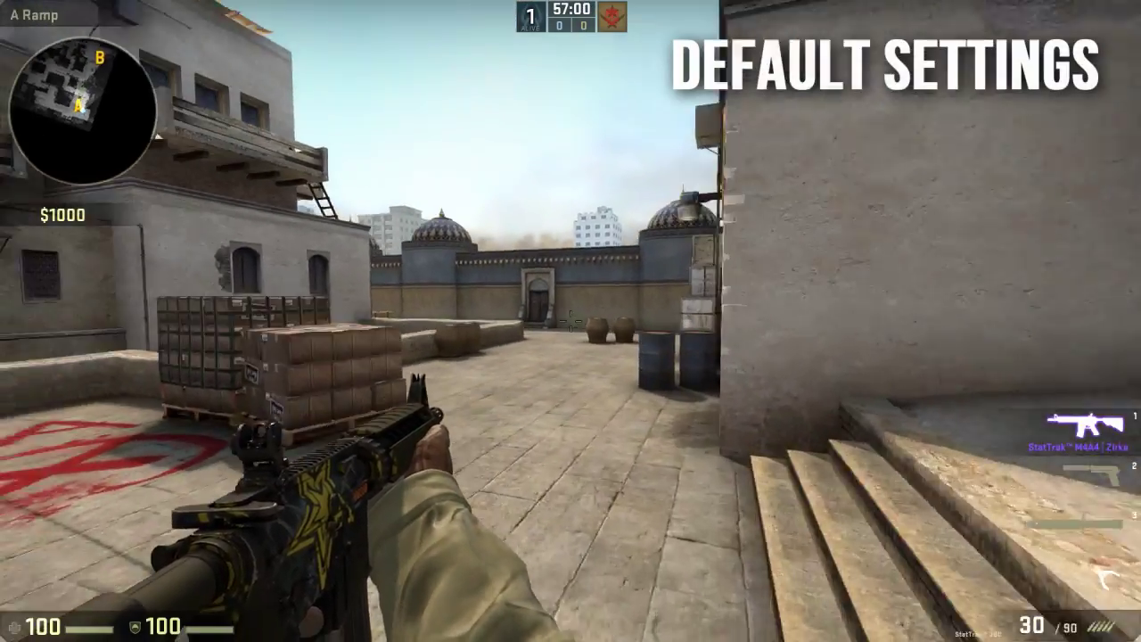
key("w")
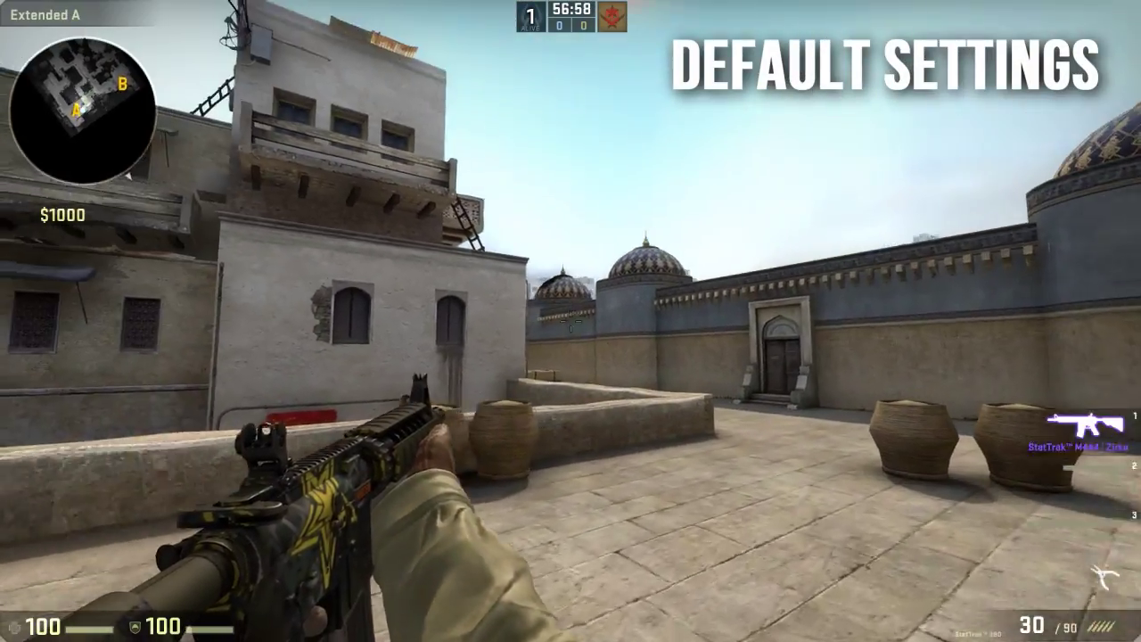
key("w")
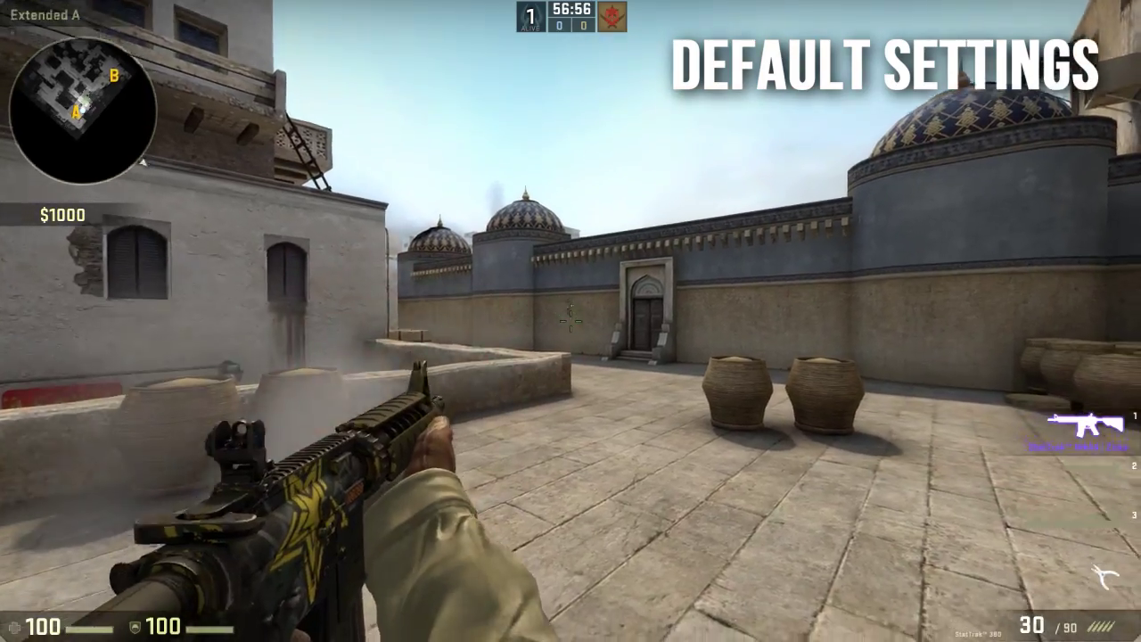
key("a")
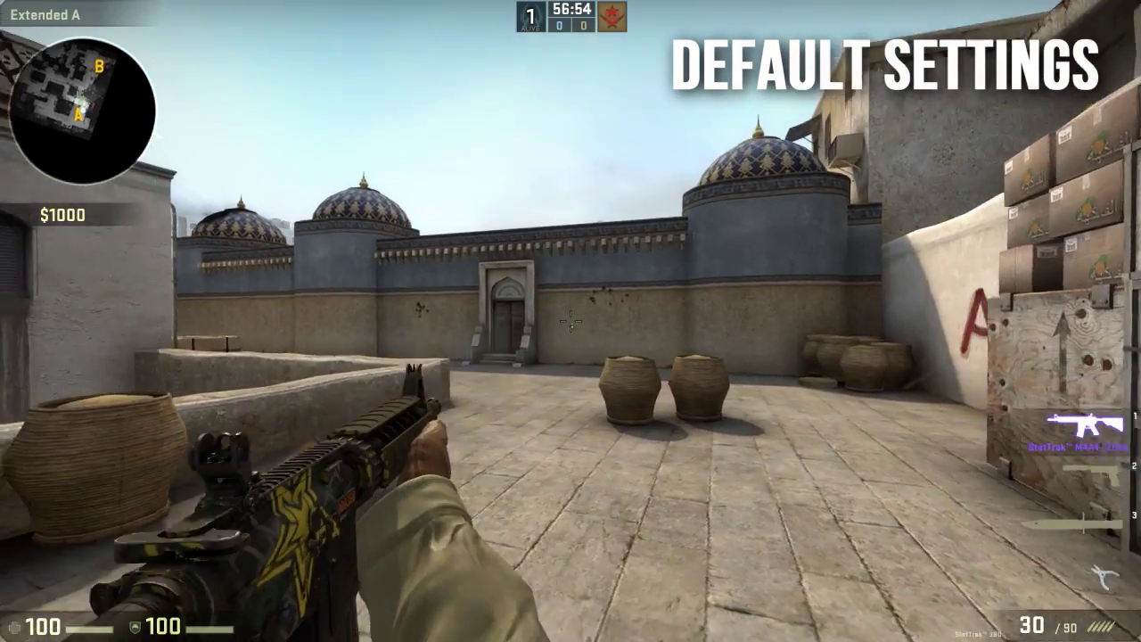
key("d")
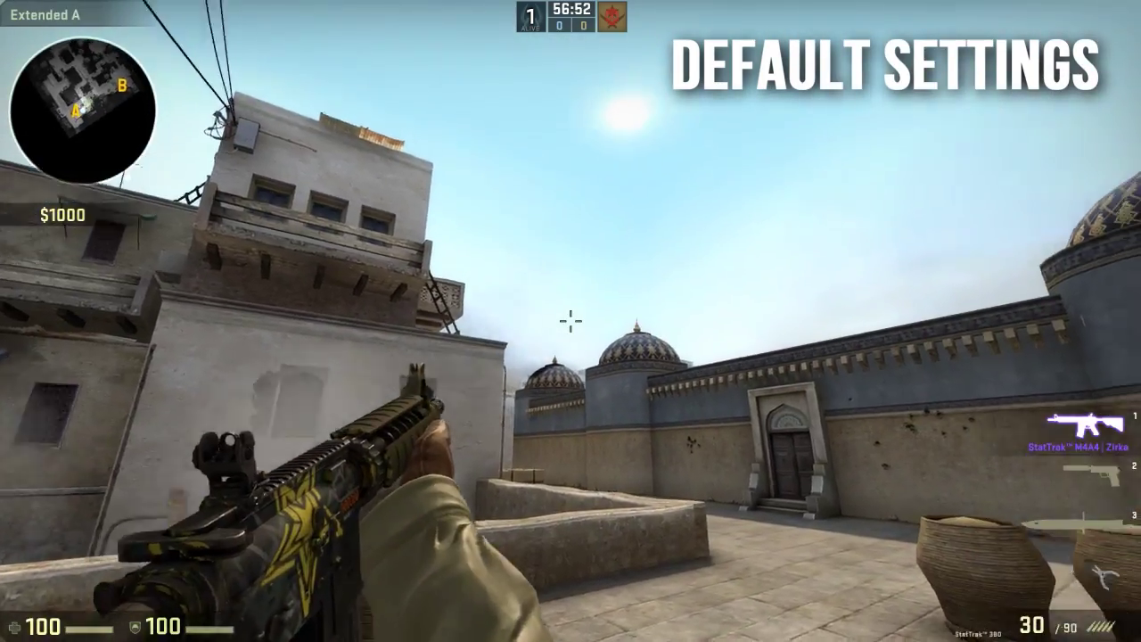
key("w")
key("w")
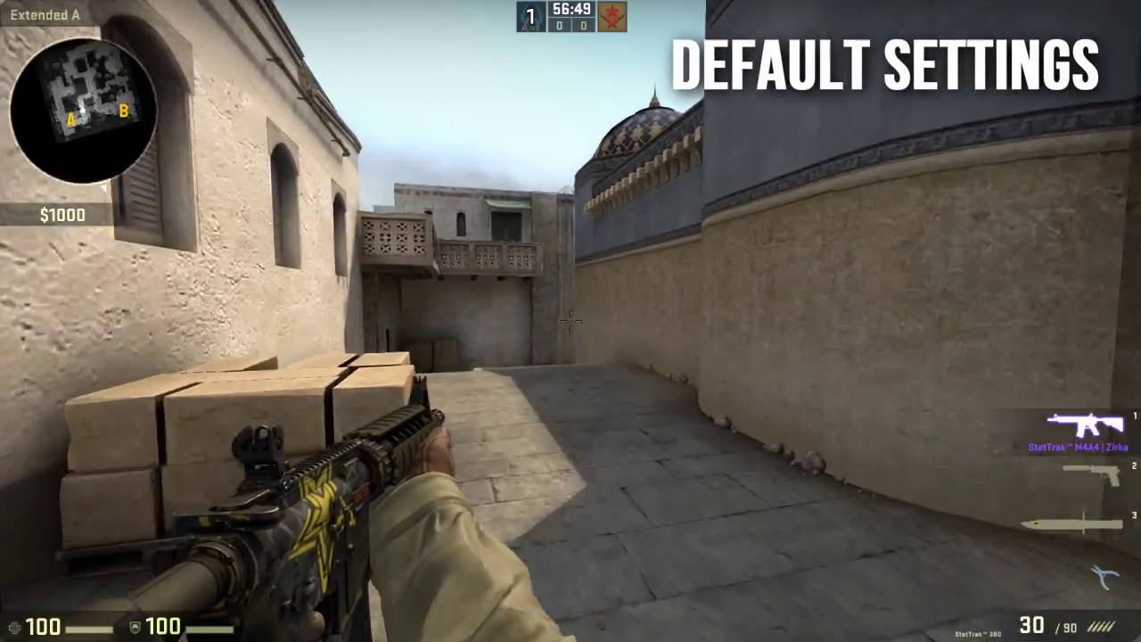
key("w")
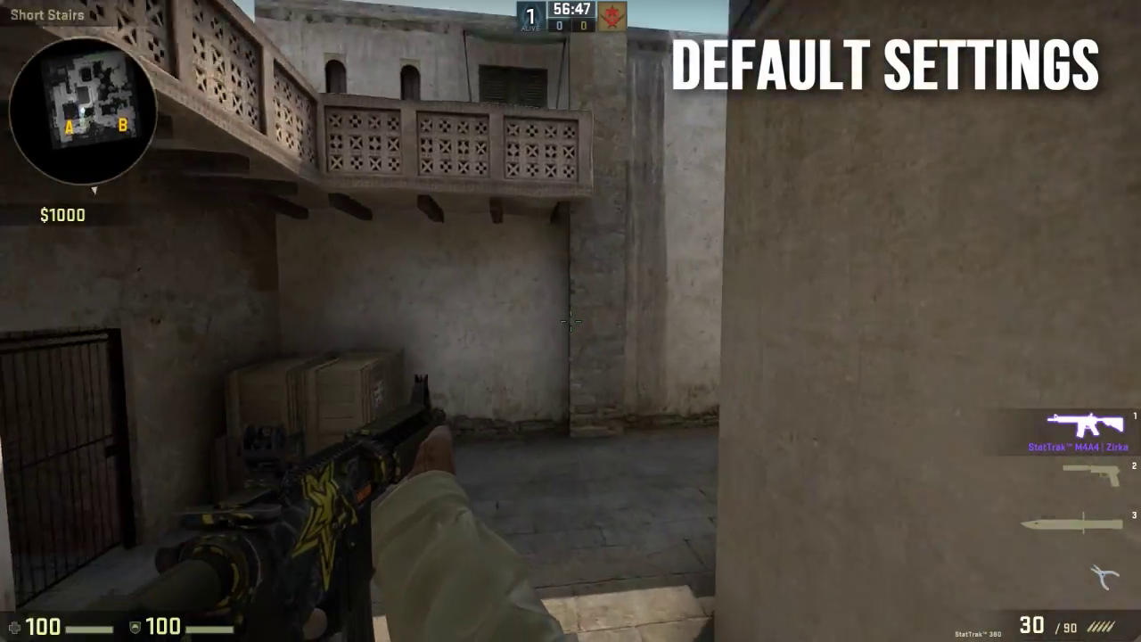
key("w")
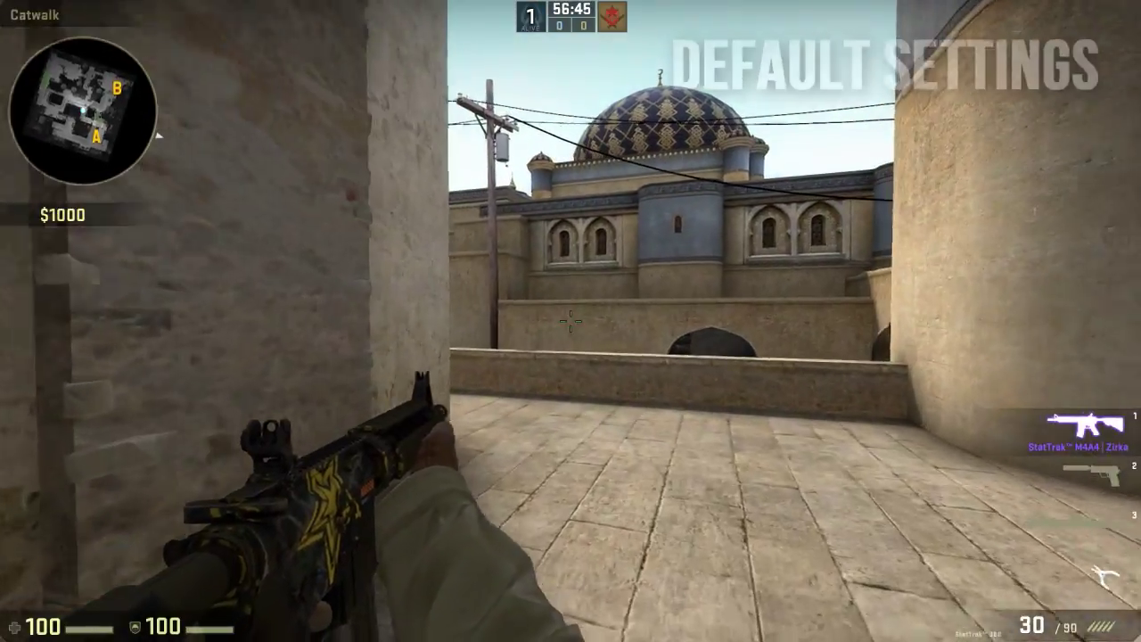
key("w")
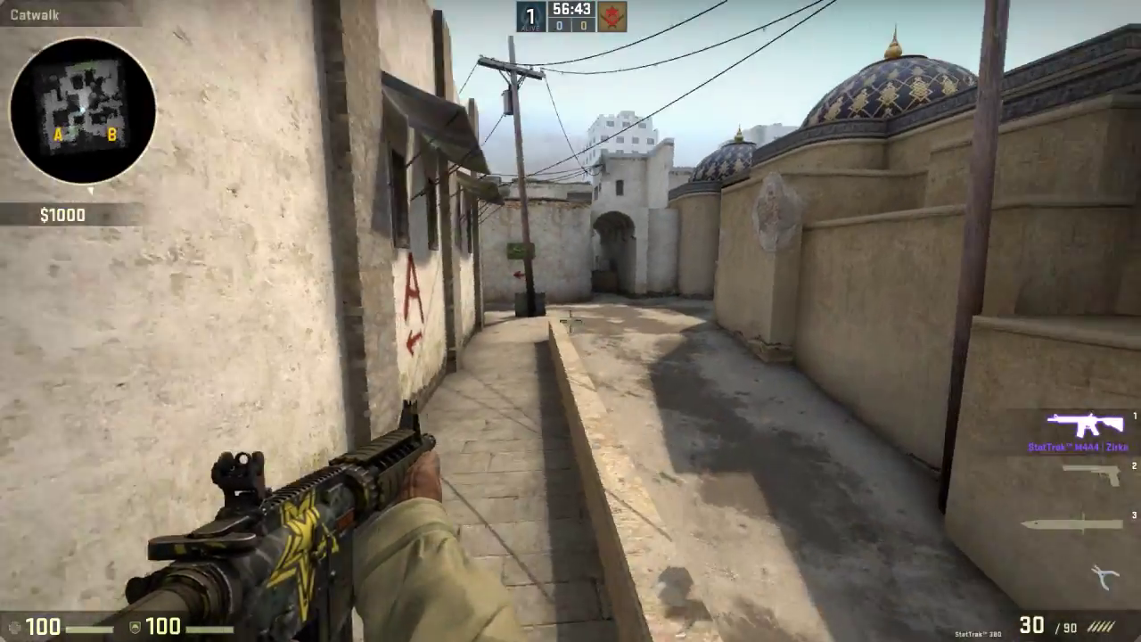
key("w")
key("3")
key("w")
key("1")
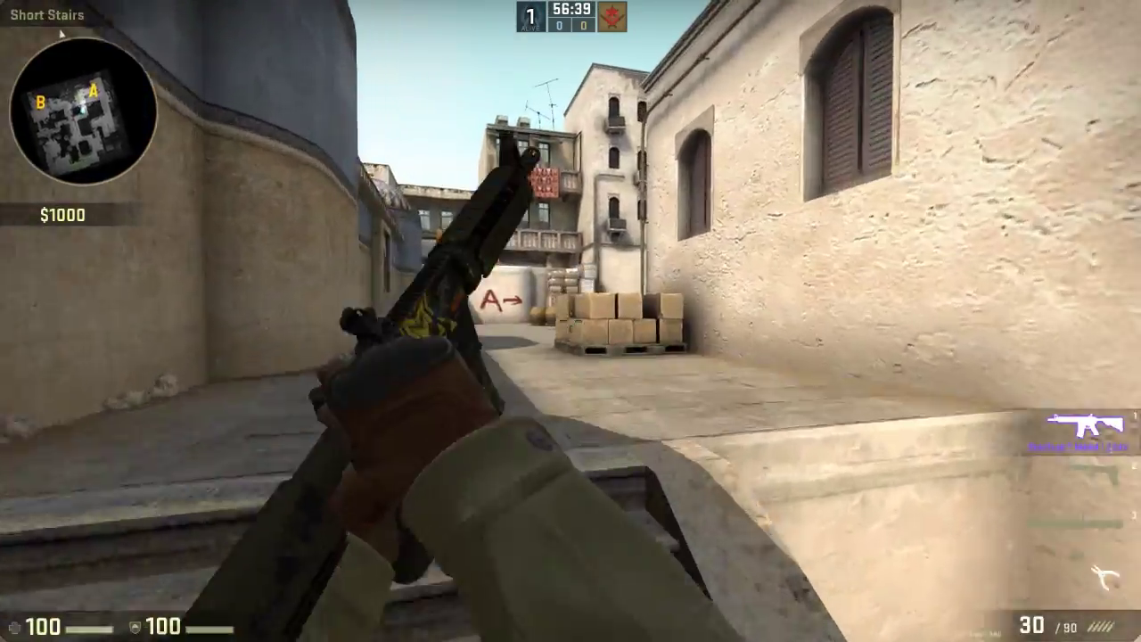
key("w")
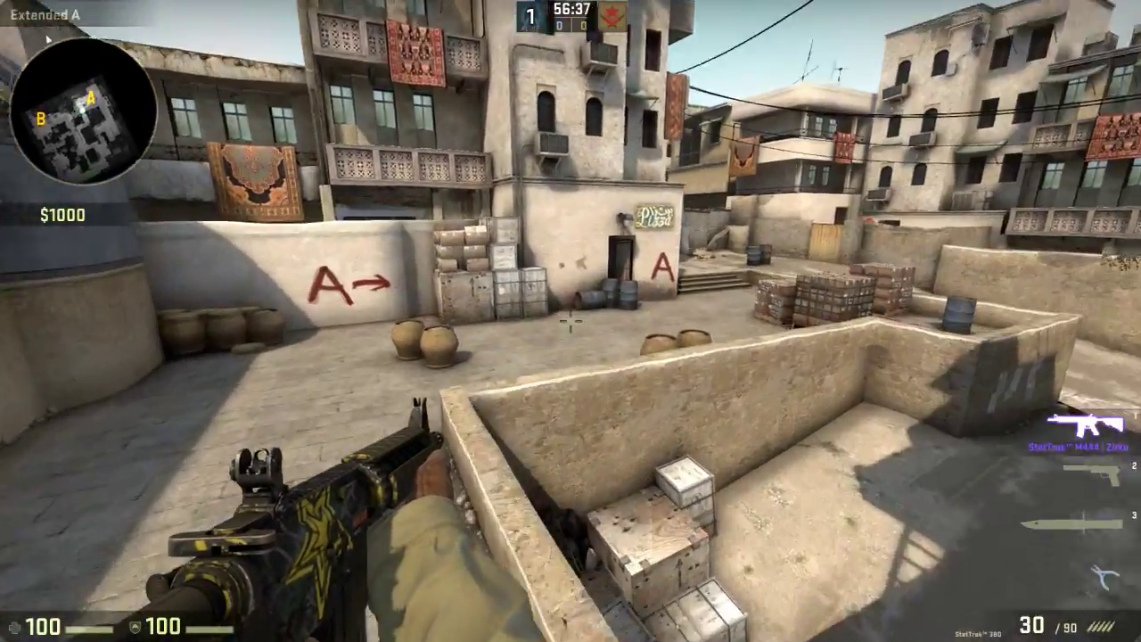
key("w")
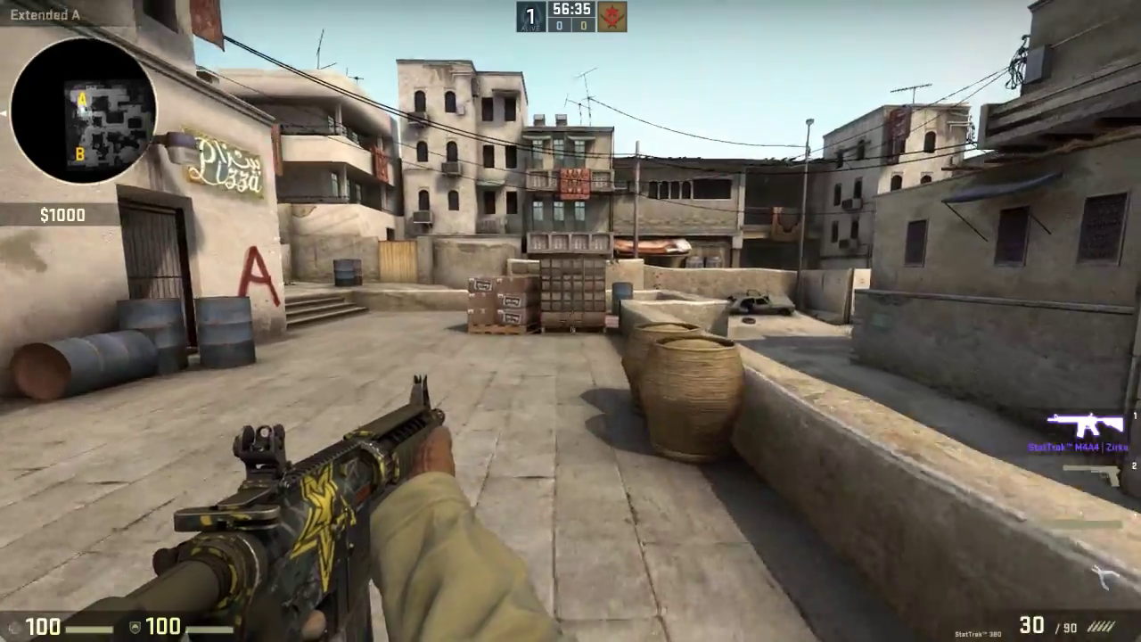
key("w")
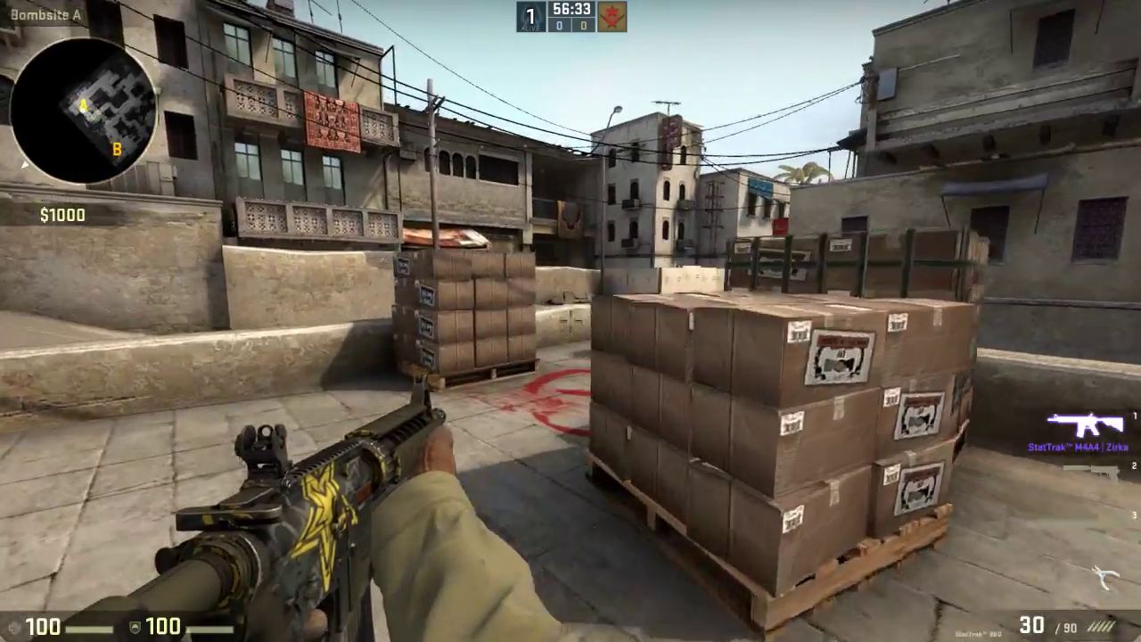
key("w")
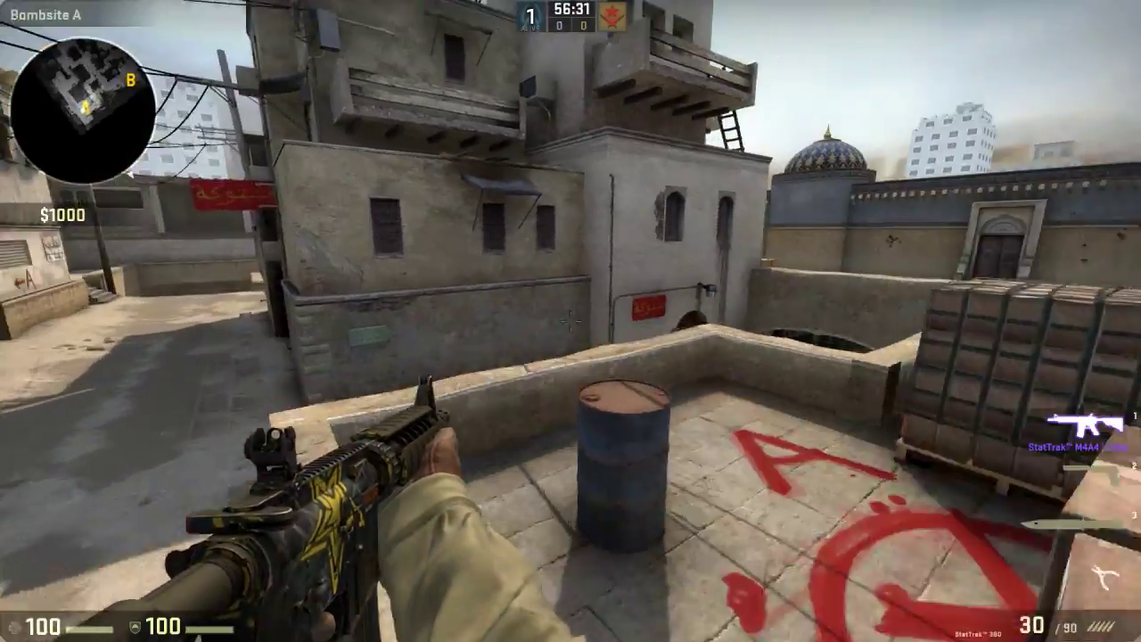
key("w")
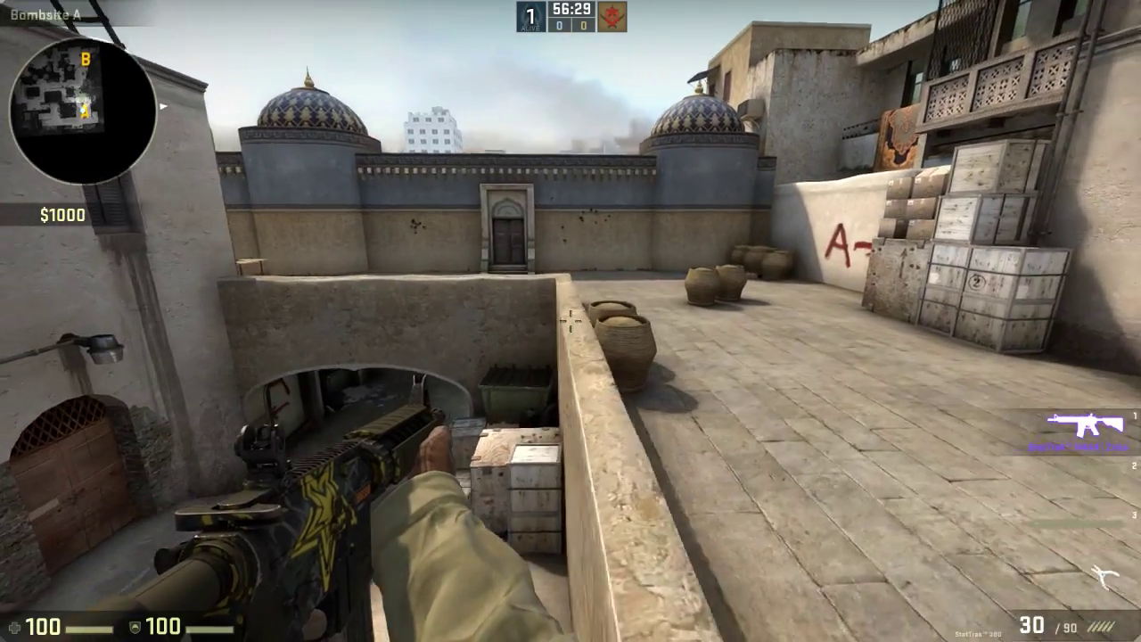
key("w")
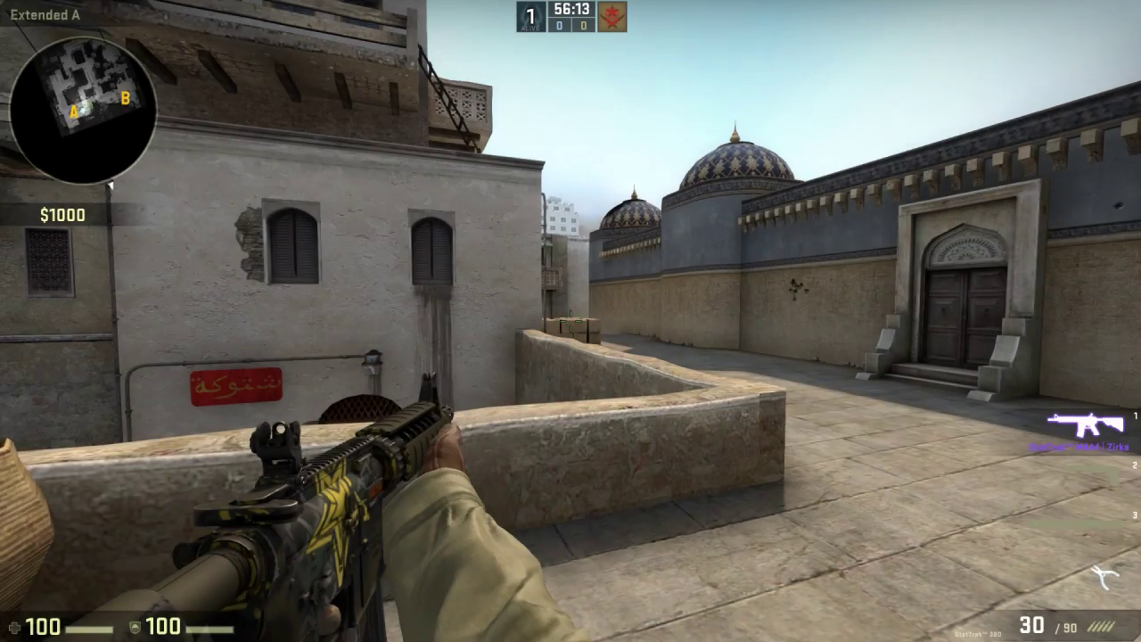
key("w")
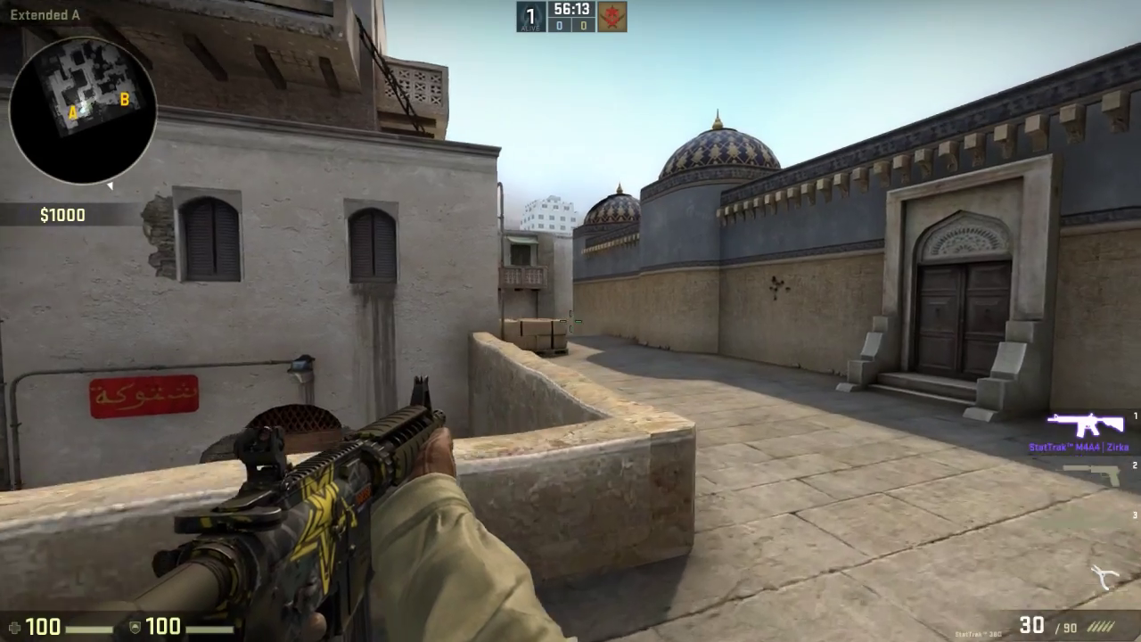
key("w")
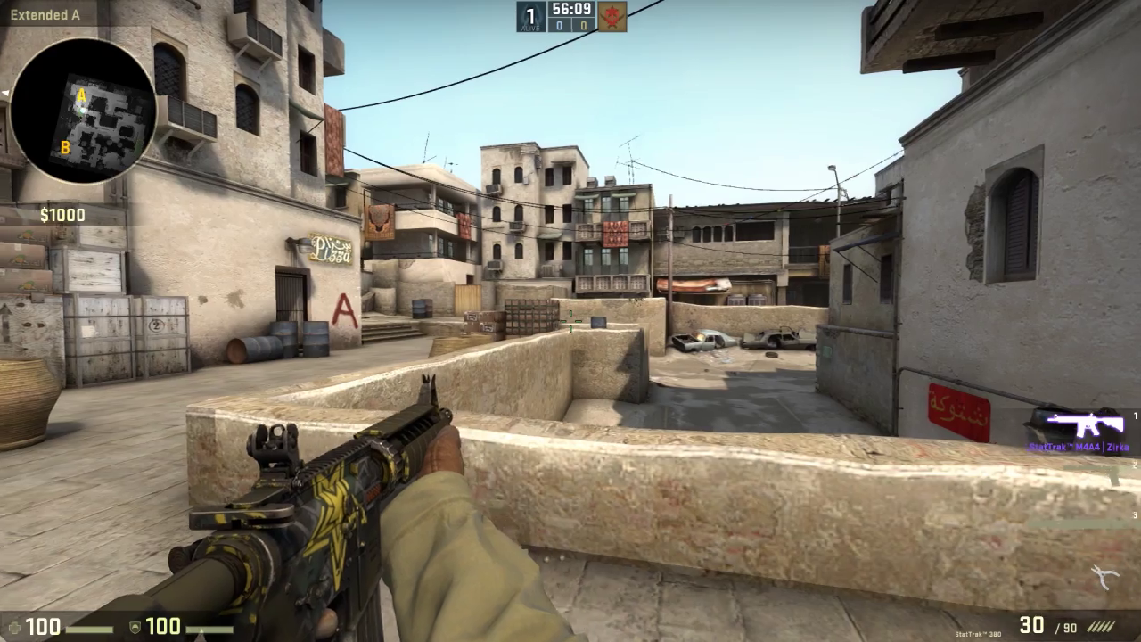
key("w")
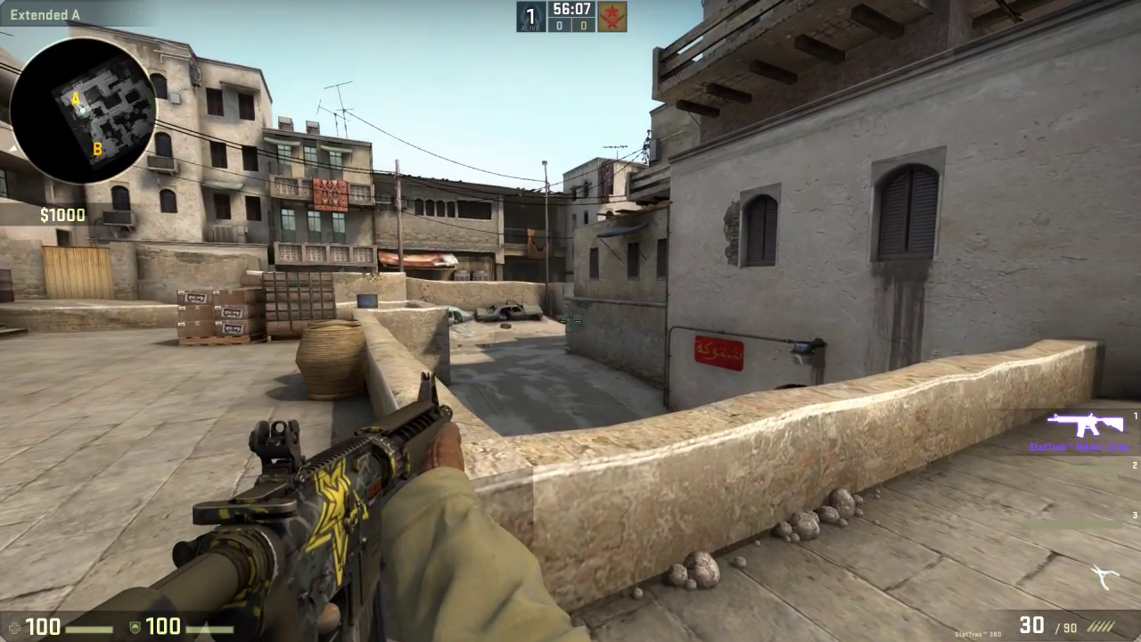
key("w")
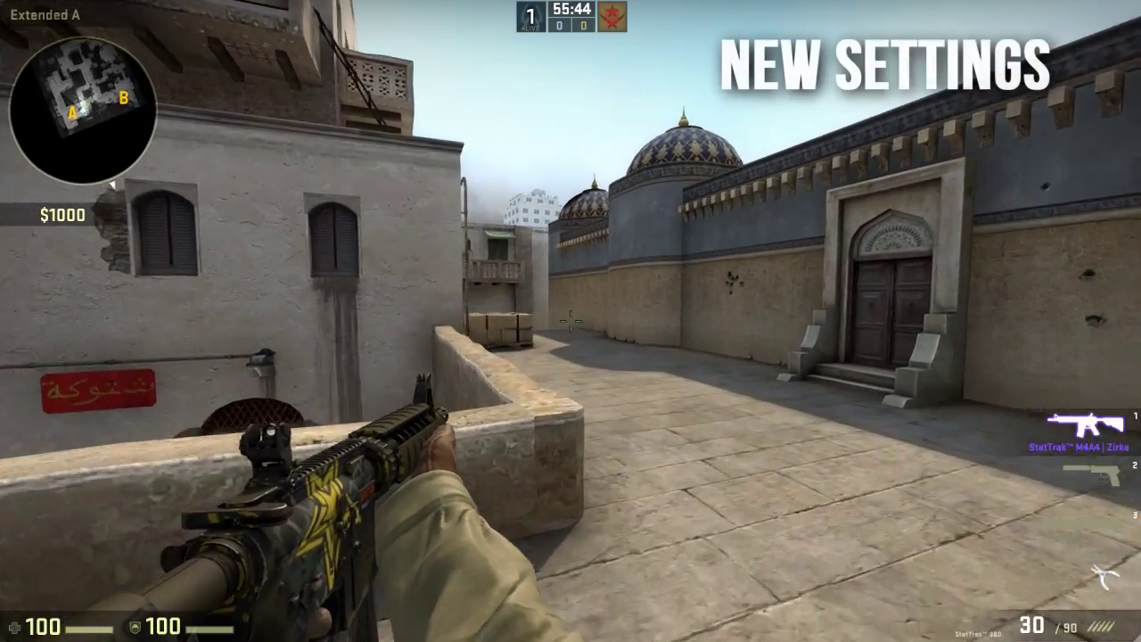
key("w")
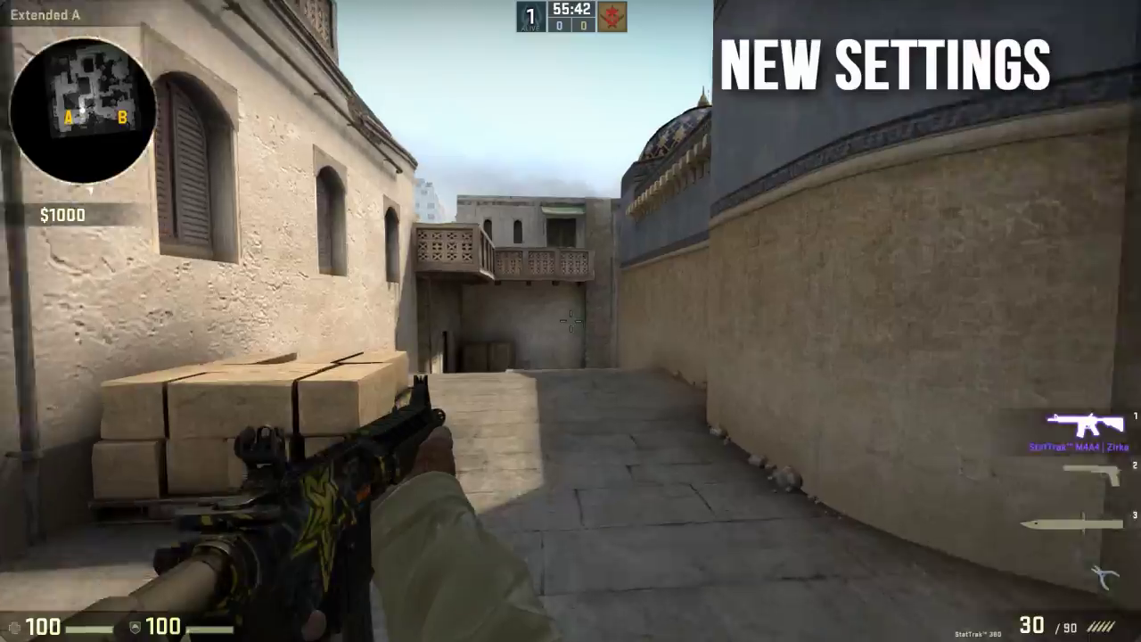
key("w")
key("w")
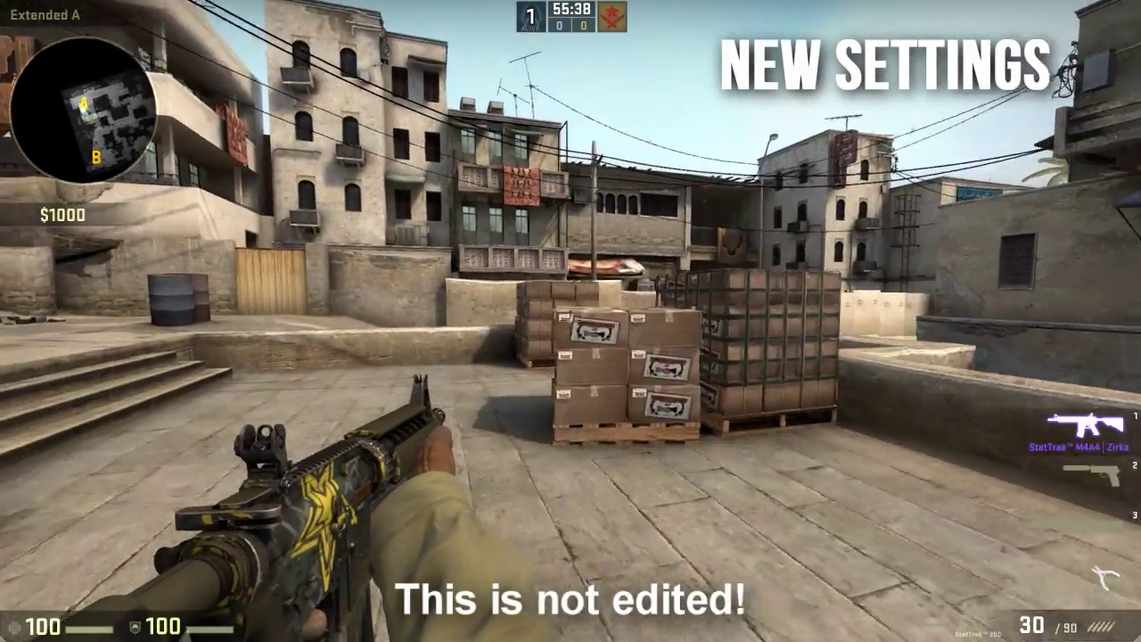
key("w")
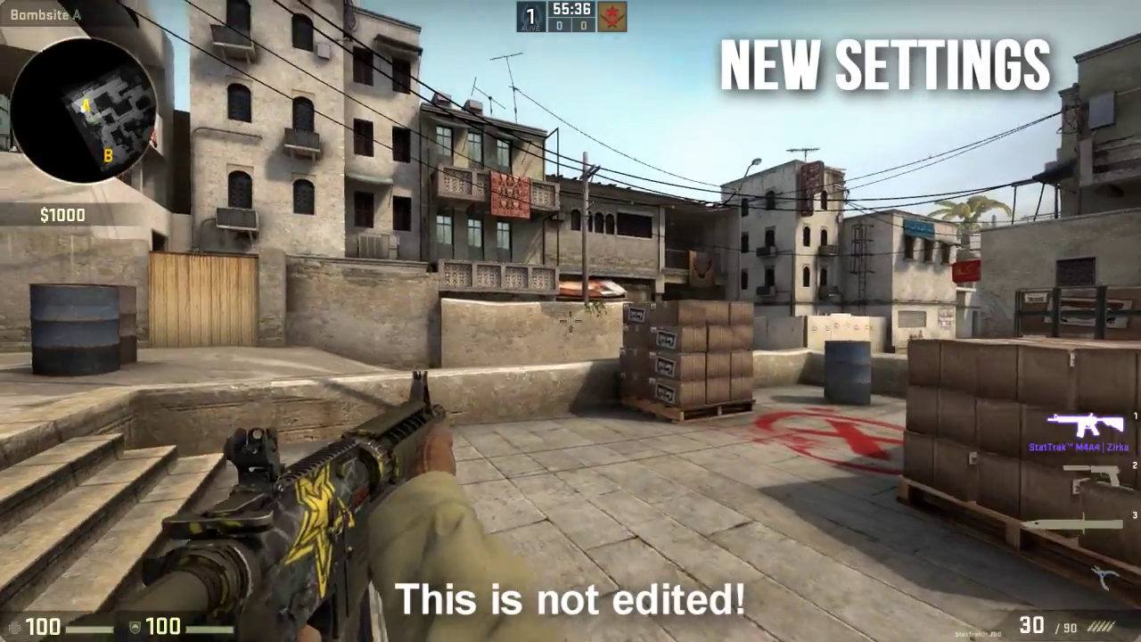
key("w")
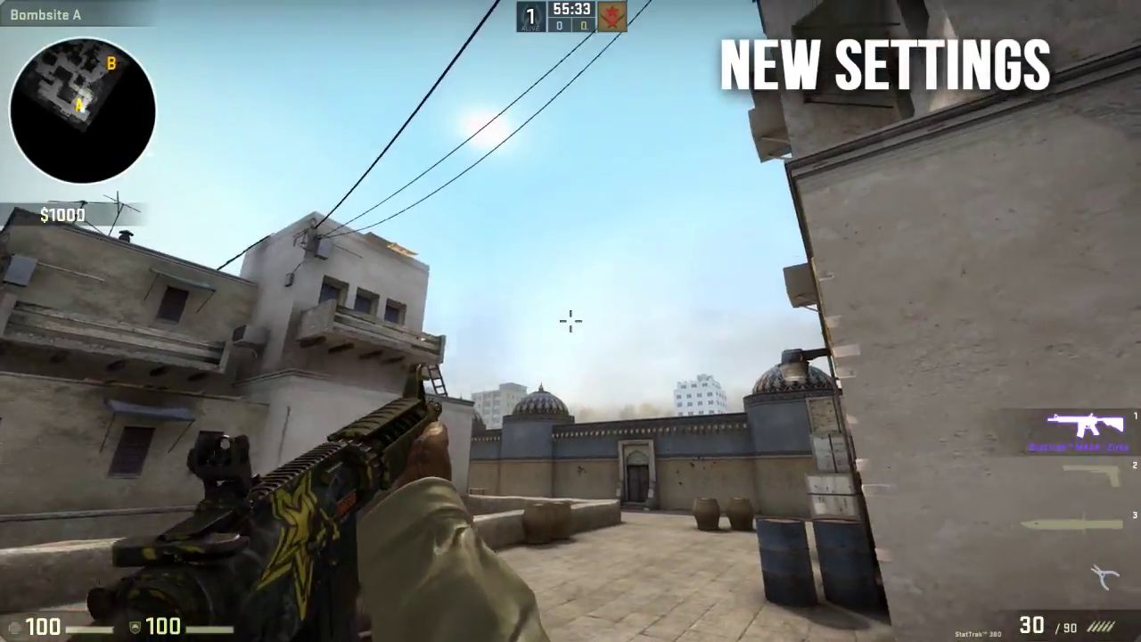
left_click(571, 321)
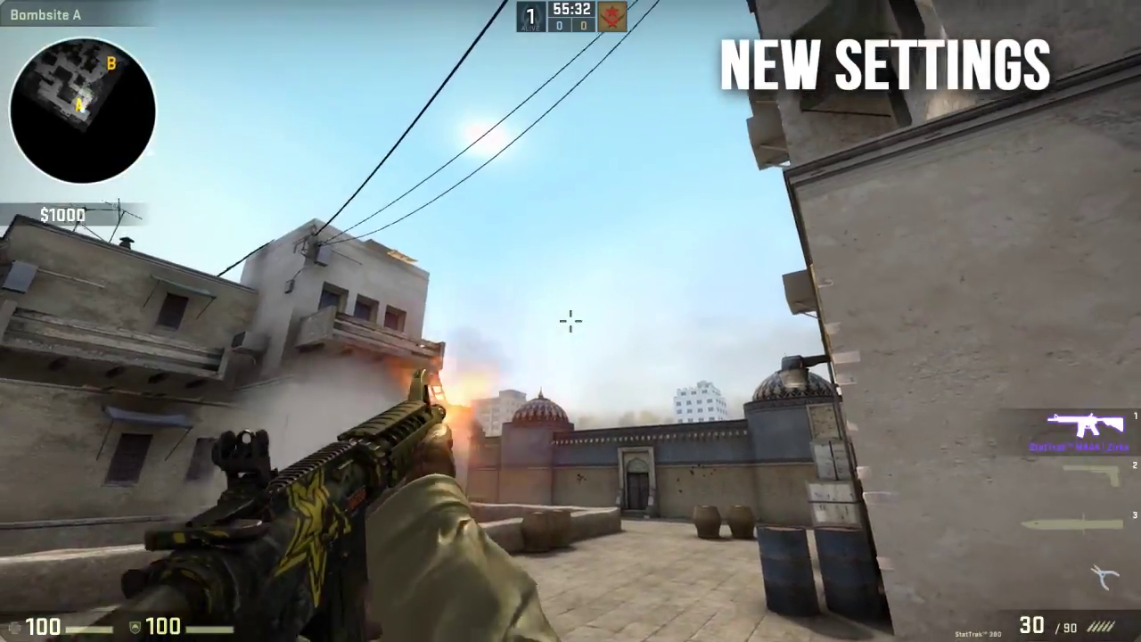
key("a")
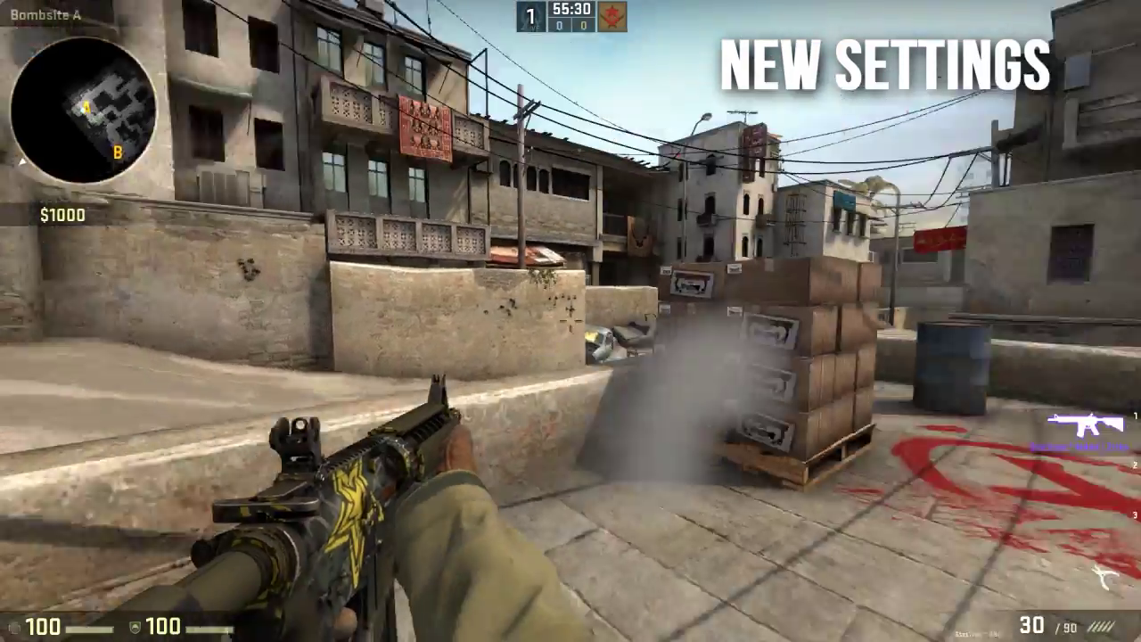
key("w")
left_click(571, 321)
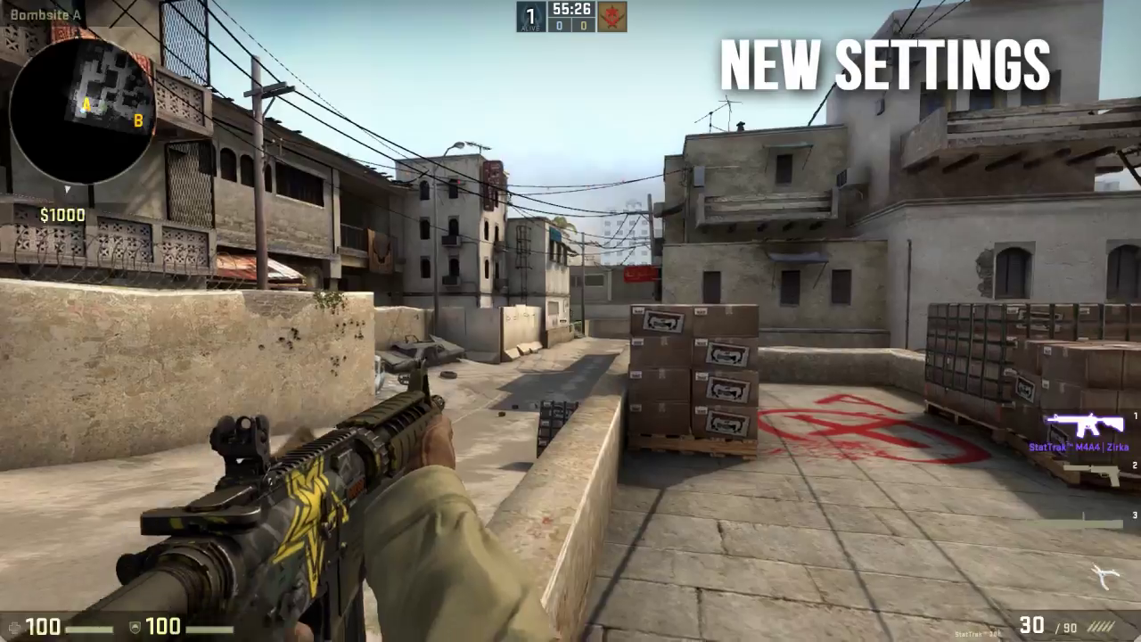
key("d")
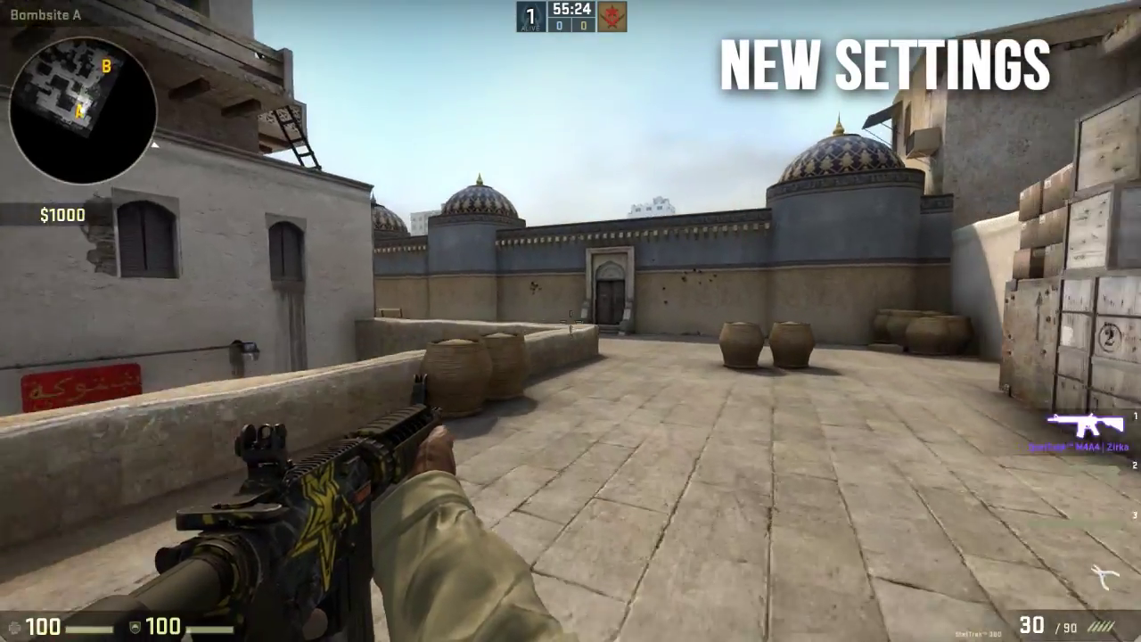
key("w")
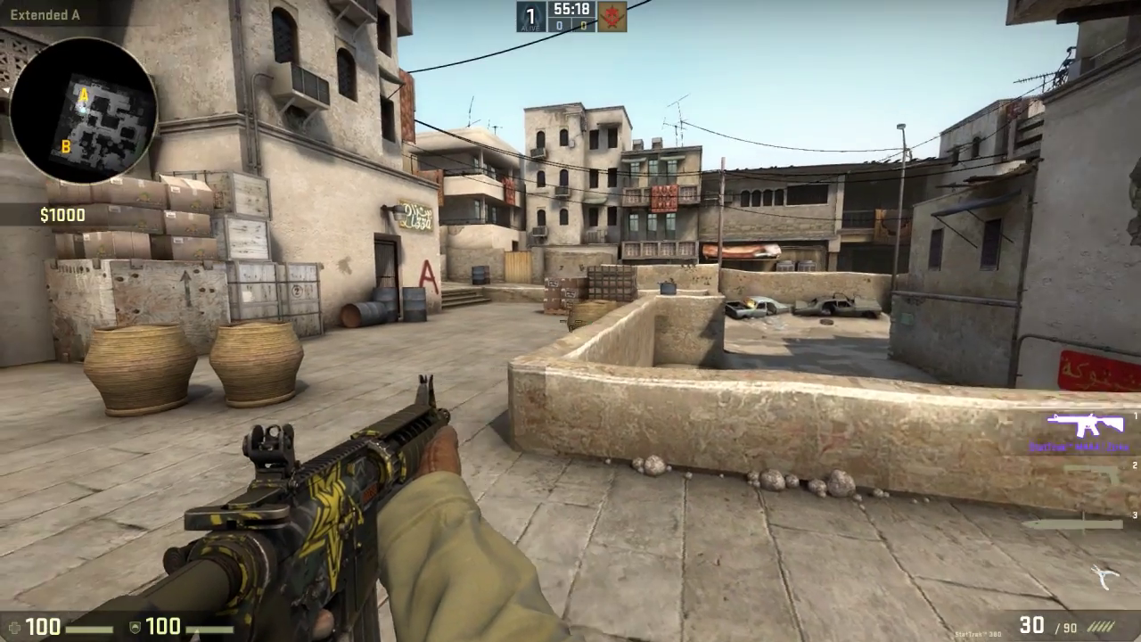
key("w")
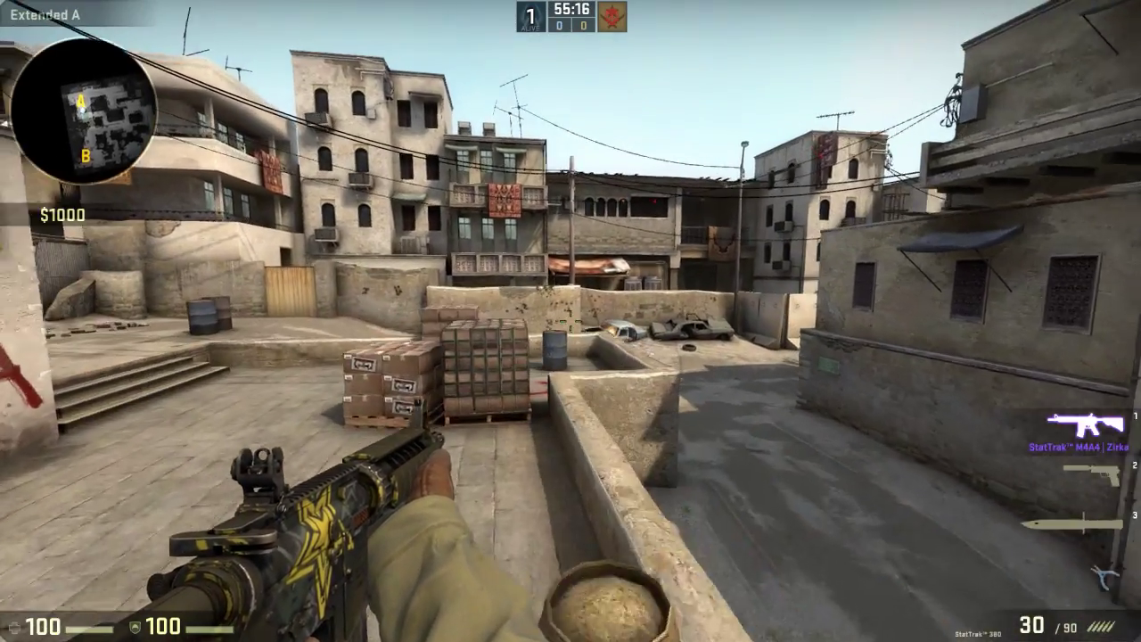
key("w")
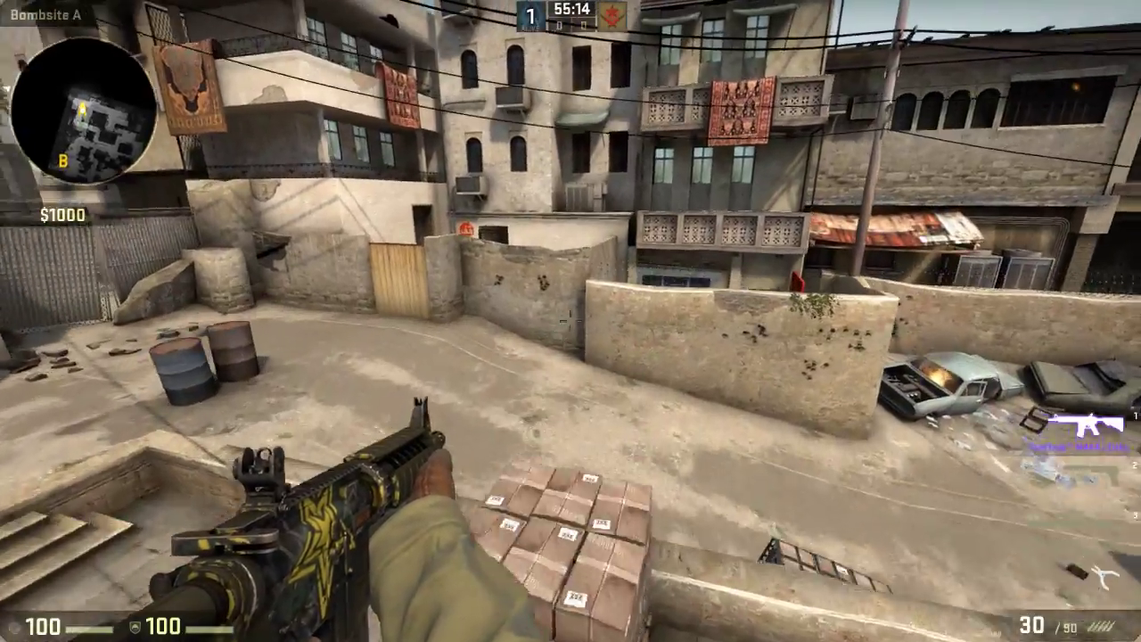
key("w")
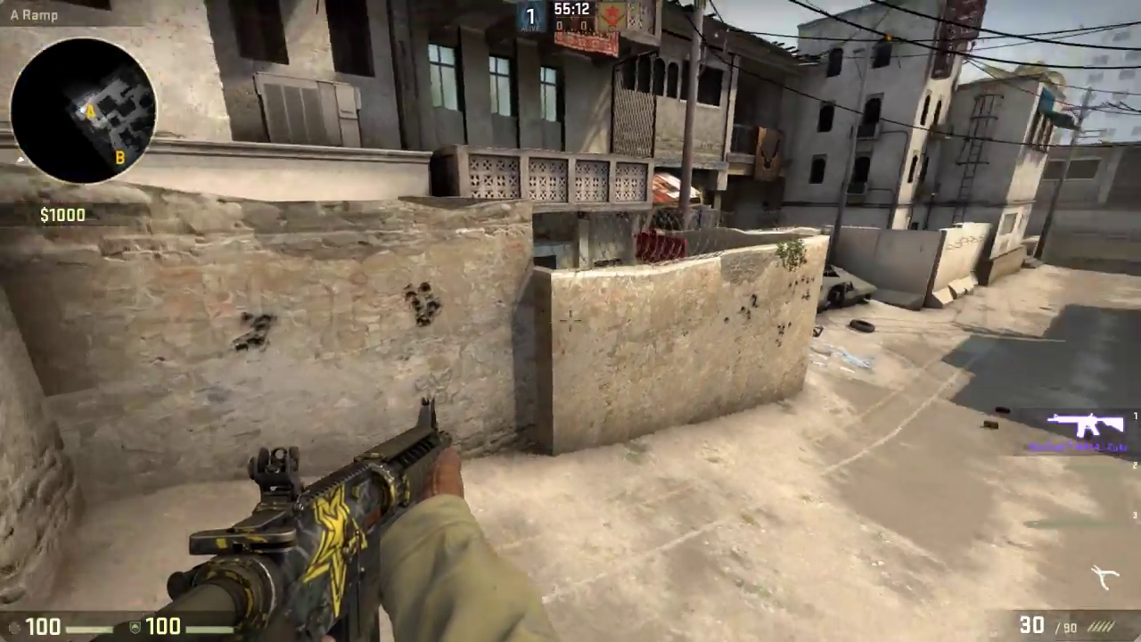
key("w")
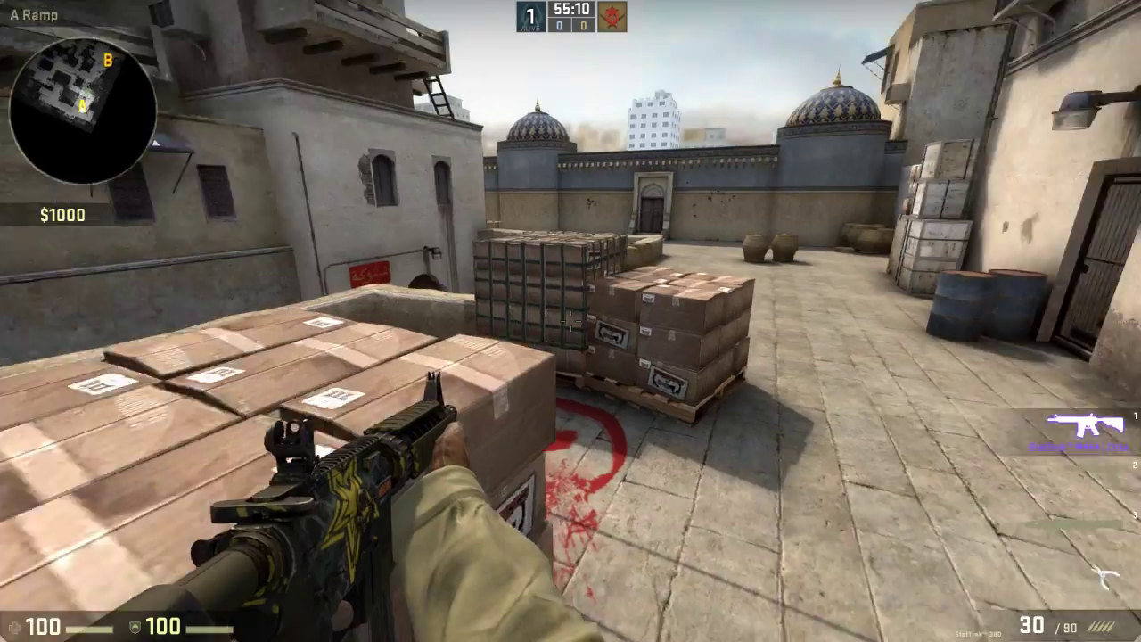
key("w")
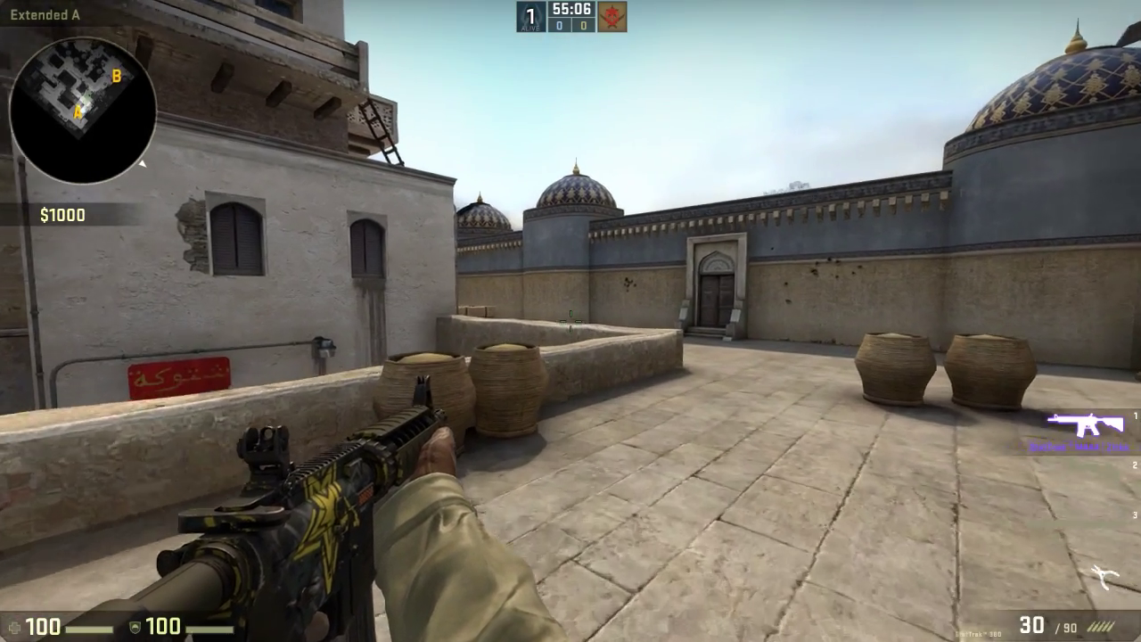
key("w")
key("w")
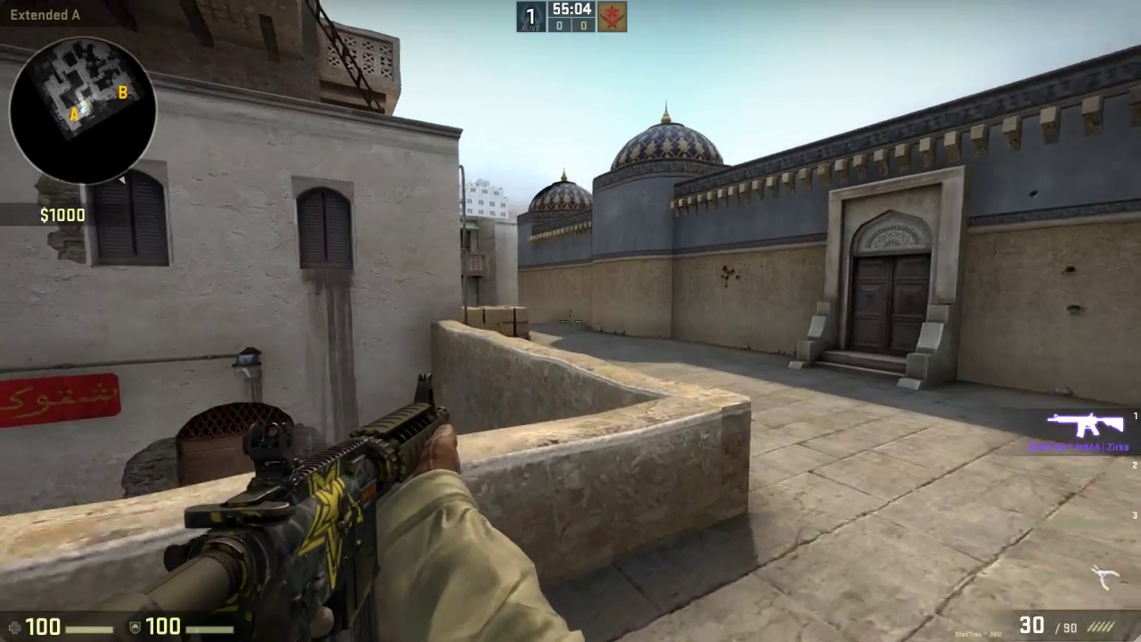
key("w")
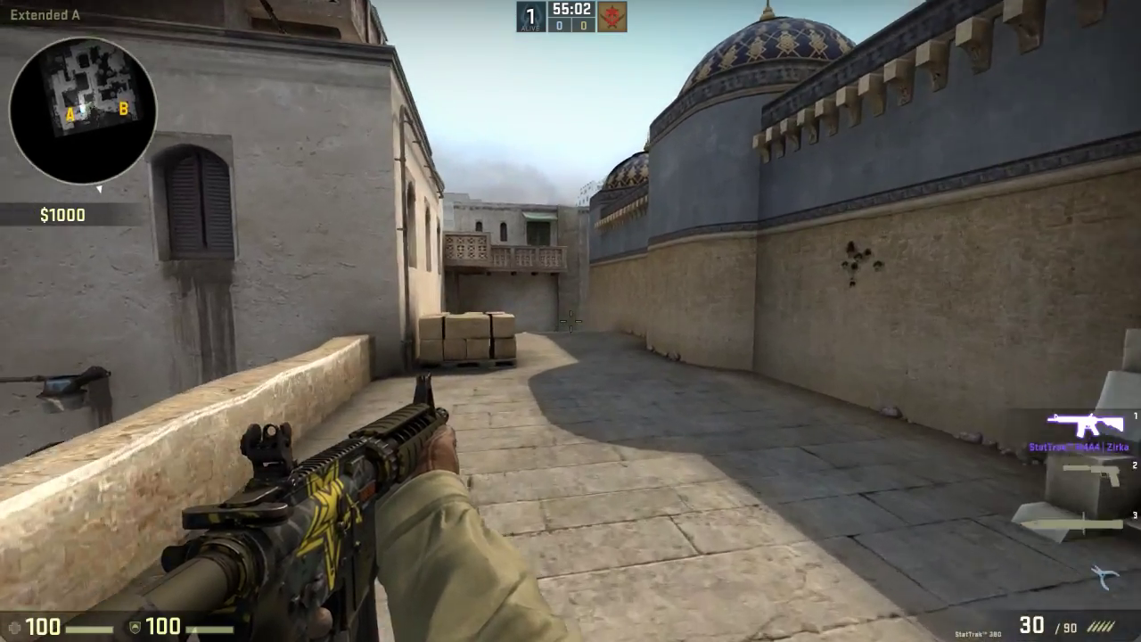
key("w")
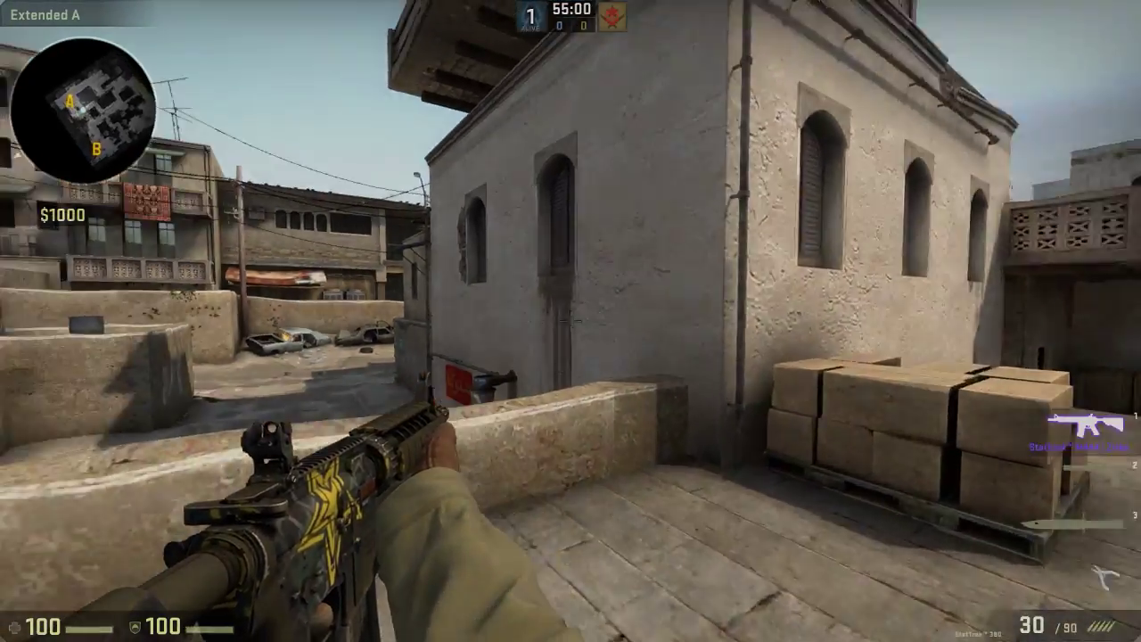